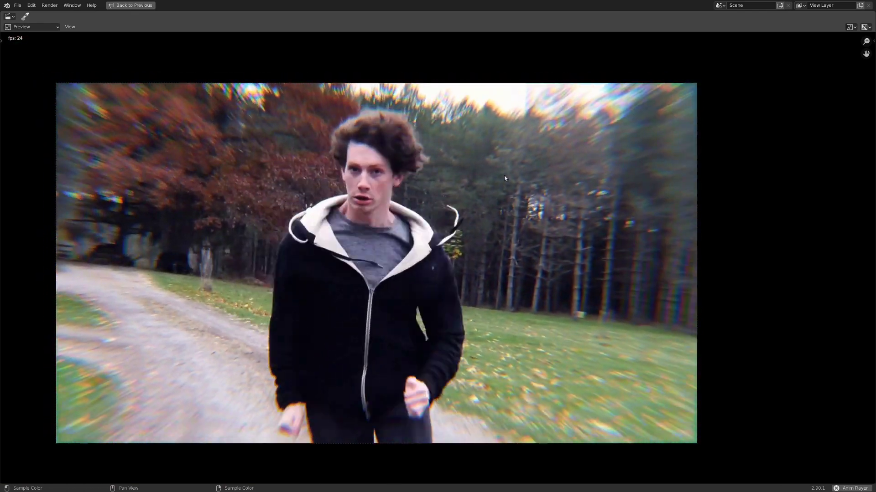
- Zoom and pan around the running-man clip playing in the Anim Player preview
{"action": "scroll", "coordinate": [553, 172], "scroll_direction": "up", "scroll_amount": 5}
{"action": "middle_click_drag", "start_coordinate": [553, 171], "coordinate": [360, 266]}
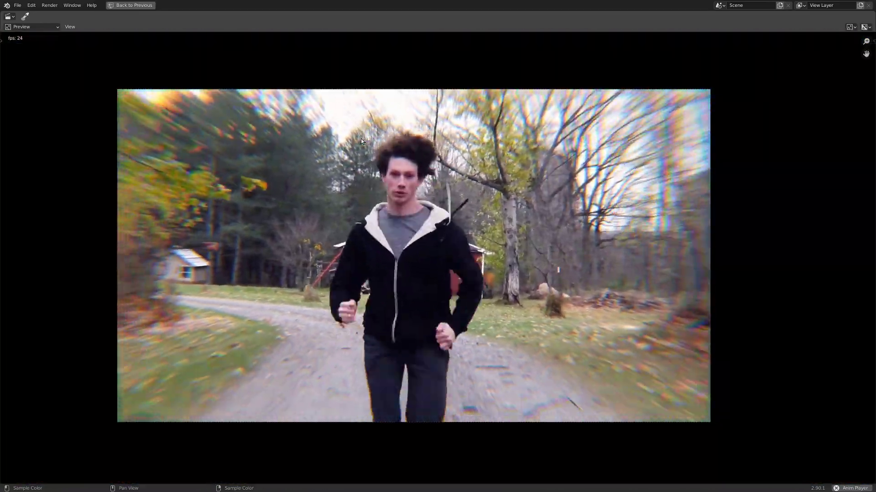
{"action": "scroll", "coordinate": [365, 138], "scroll_direction": "up", "scroll_amount": 2}
{"action": "scroll", "coordinate": [523, 147], "scroll_direction": "down", "scroll_amount": 2}
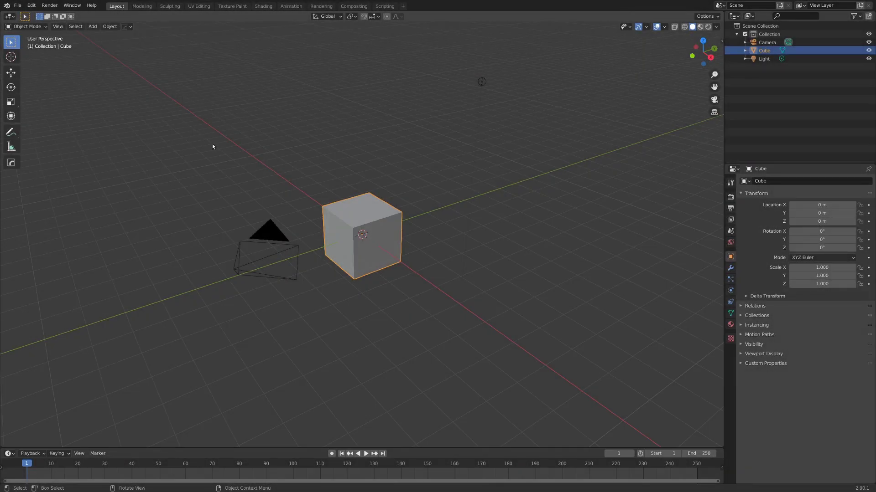
- Start a new file from the VFX template via File > New
{"action": "left_click", "coordinate": [17, 5]}
{"action": "mouse_move", "coordinate": [55, 14]}
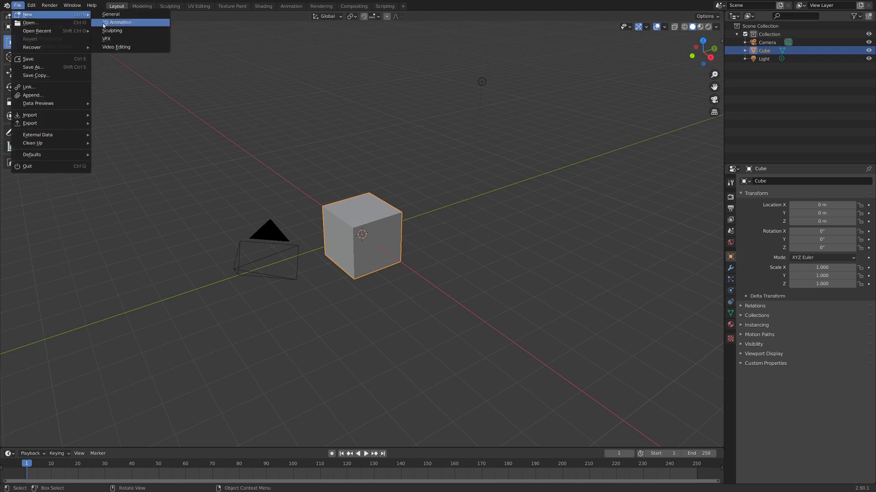
{"action": "left_click", "coordinate": [133, 41]}
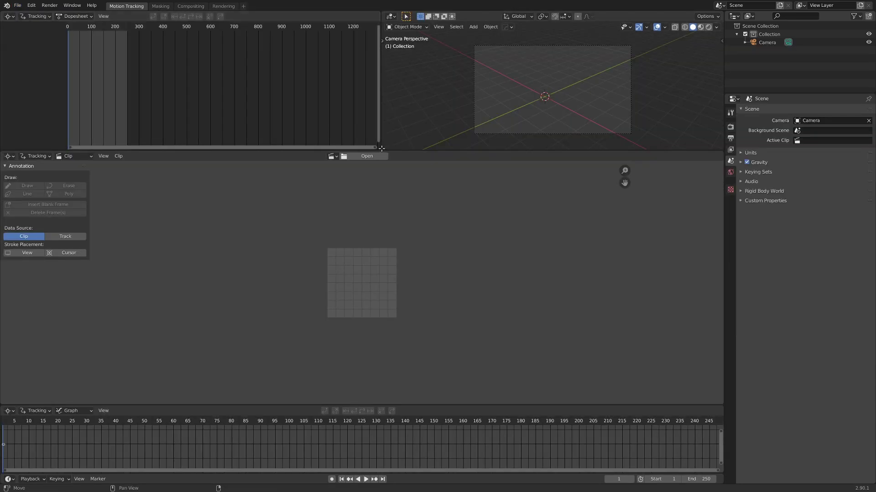
- Merge the Dopesheet and 3D Viewport into the Clip editor and shrink the Graph editor
{"action": "left_click_drag", "start_coordinate": [380, 148], "coordinate": [191, 91]}
{"action": "left_click_drag", "start_coordinate": [725, 151], "coordinate": [593, 83]}
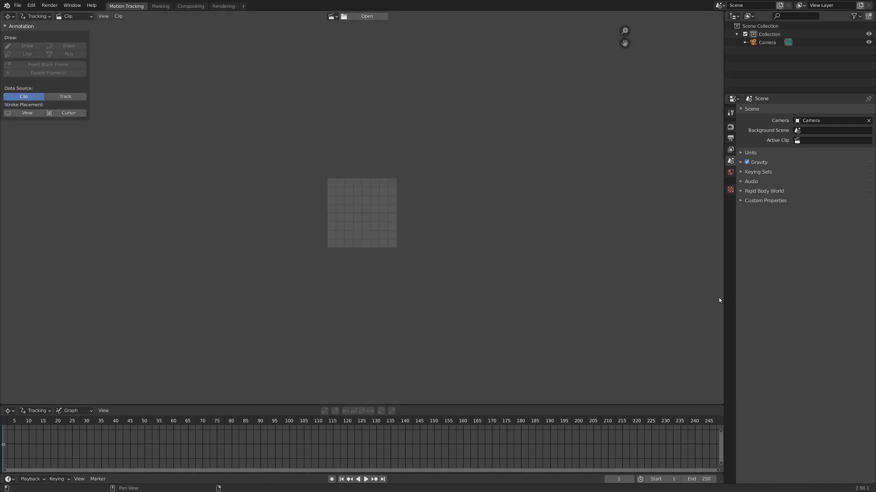
{"action": "left_click_drag", "start_coordinate": [558, 405], "coordinate": [557, 434]}
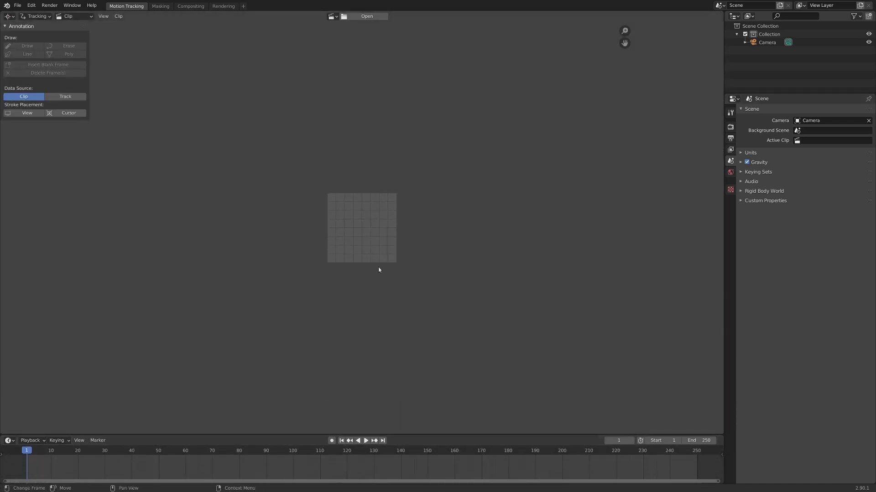
- Load P1000393.MP4 into the clip editor and zoom in while stepping back a few frames
{"action": "left_click", "coordinate": [361, 19]}
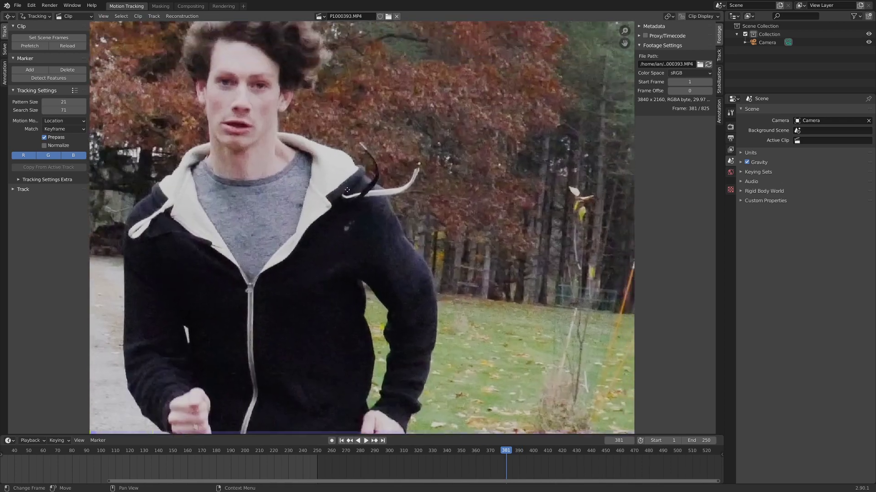
{"action": "scroll", "coordinate": [342, 200], "scroll_direction": "up", "scroll_amount": 8}
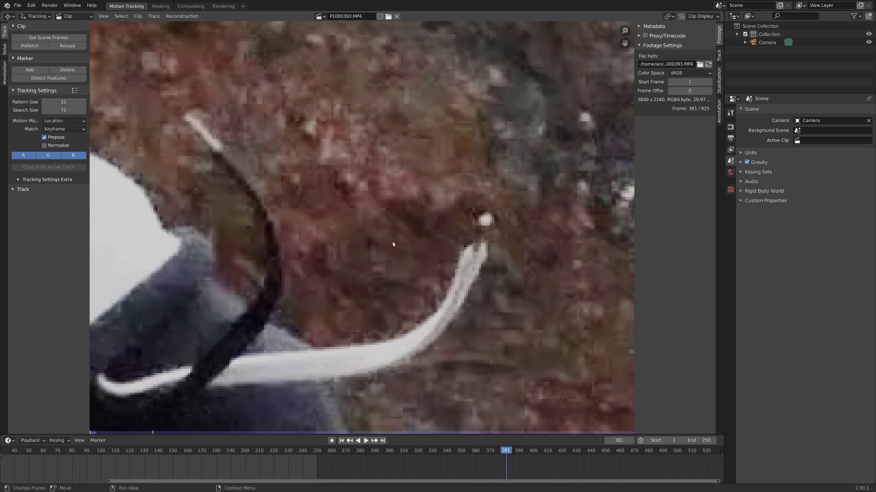
{"action": "key", "text": "Left"}
{"action": "key", "text": "Left"}
{"action": "key", "text": "Left"}
{"action": "key", "text": "Left"}
{"action": "key", "text": "Left"}
{"action": "scroll", "coordinate": [385, 235], "scroll_direction": "down", "scroll_amount": 5}
{"action": "scroll", "coordinate": [387, 237], "scroll_direction": "down", "scroll_amount": 1}
{"action": "scroll", "coordinate": [365, 248], "scroll_direction": "up", "scroll_amount": 4}
- Pan the close-up of the hood strings and scrub the footage to around frame 554
{"action": "middle_click_drag", "start_coordinate": [386, 236], "coordinate": [441, 248]}
{"action": "scroll", "coordinate": [441, 247], "scroll_direction": "down", "scroll_amount": 9}
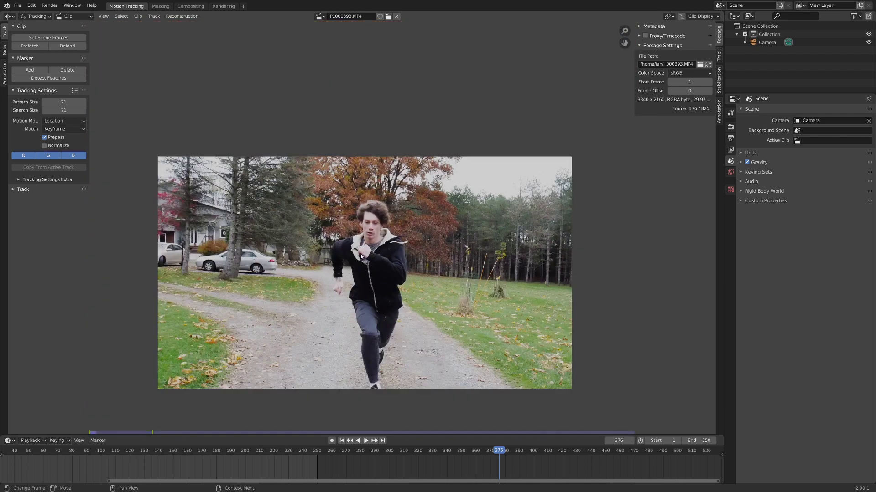
{"action": "key", "text": "Right"}
{"action": "key", "text": "Right"}
{"action": "key", "text": "Right"}
{"action": "key", "text": "Right"}
{"action": "key", "text": "Right"}
{"action": "key", "text": "Right"}
{"action": "key", "text": "Right"}
{"action": "key", "text": "Right"}
{"action": "key", "text": "Right"}
{"action": "key", "text": "Right"}
{"action": "key", "text": "Right"}
{"action": "key", "text": "Right"}
{"action": "key", "text": "Right"}
{"action": "key", "text": "Right"}
{"action": "key", "text": "Right"}
{"action": "scroll", "coordinate": [366, 234], "scroll_direction": "up", "scroll_amount": 3}
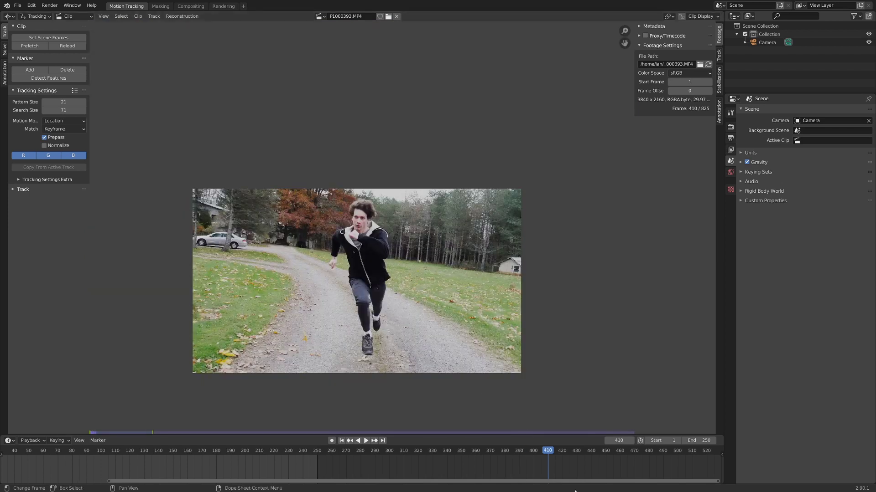
{"action": "scroll", "coordinate": [561, 472], "scroll_direction": "down", "scroll_amount": 3}
{"action": "middle_click_drag", "start_coordinate": [560, 472], "coordinate": [374, 478]}
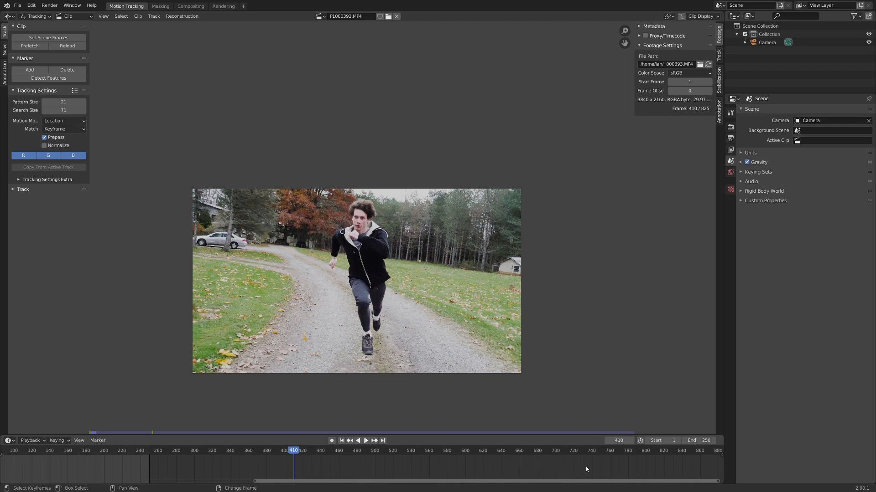
{"action": "left_click_drag", "start_coordinate": [561, 466], "coordinate": [424, 463]}
- Go to frame 580 and make it the scene's end frame
{"action": "left_click", "coordinate": [447, 465]}
{"action": "scroll", "coordinate": [452, 464], "scroll_direction": "up", "scroll_amount": 2}
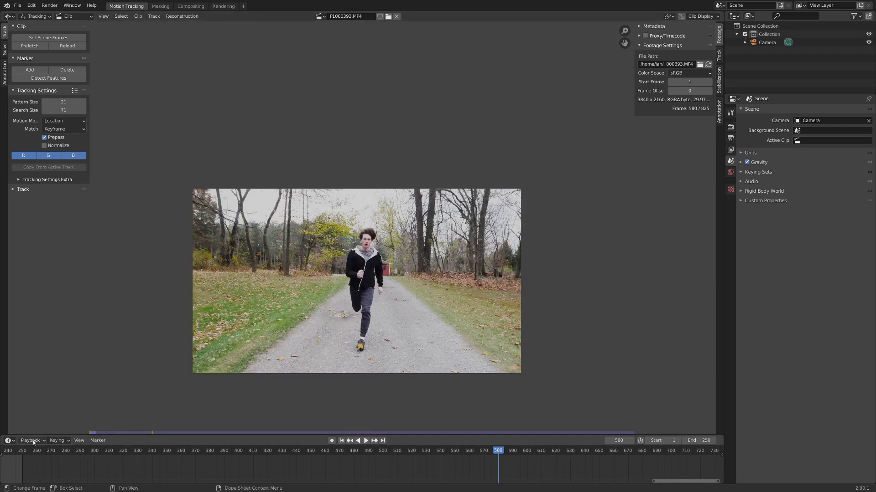
{"action": "left_click", "coordinate": [32, 441]}
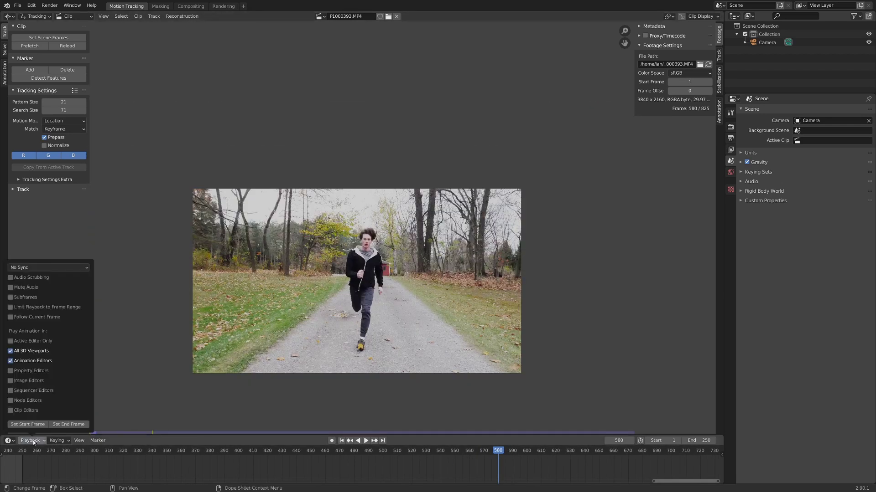
{"action": "left_click", "coordinate": [70, 424]}
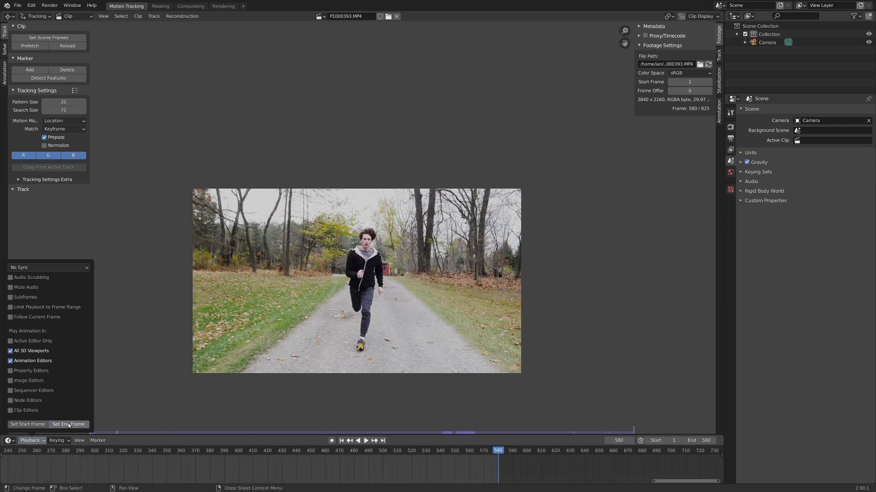
- Go to frame 360 and make it the scene's start frame
{"action": "left_click", "coordinate": [182, 462]}
{"action": "scroll", "coordinate": [341, 289], "scroll_direction": "up", "scroll_amount": 3}
{"action": "scroll", "coordinate": [340, 288], "scroll_direction": "down", "scroll_amount": 3}
{"action": "left_click", "coordinate": [26, 441]}
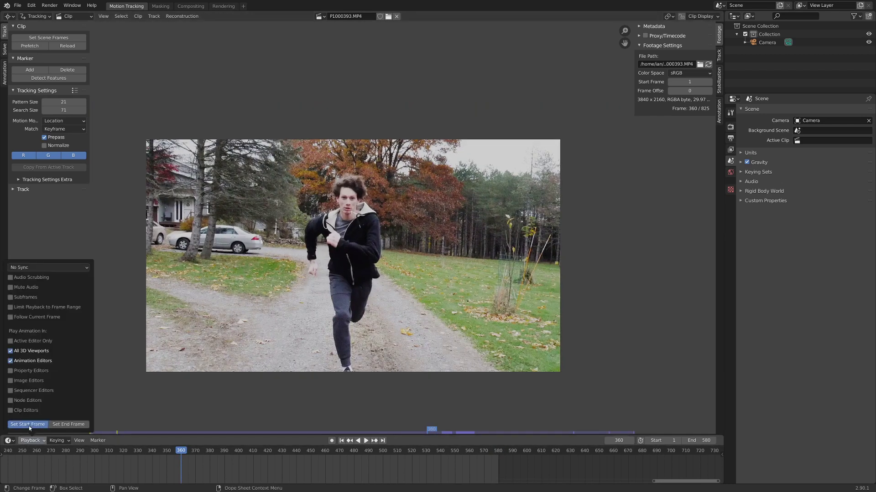
{"action": "left_click", "coordinate": [29, 425]}
{"action": "scroll", "coordinate": [188, 462], "scroll_direction": "up", "scroll_amount": 3}
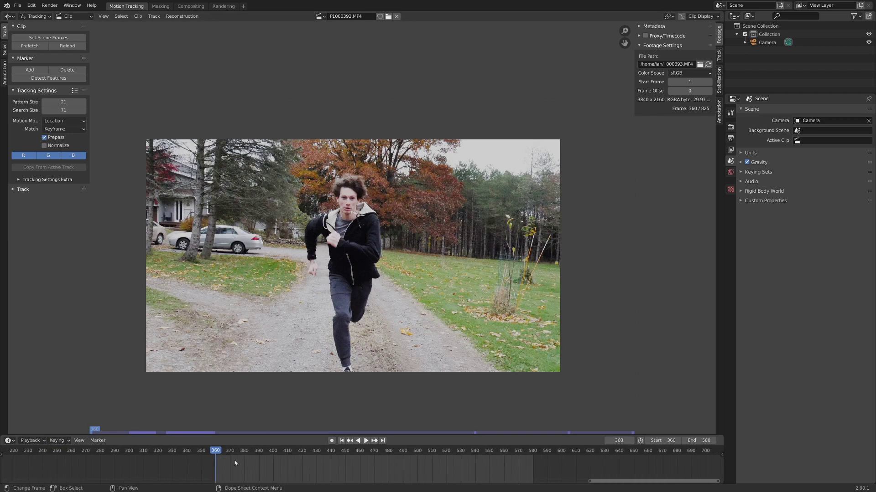
{"action": "scroll", "coordinate": [347, 263], "scroll_direction": "up", "scroll_amount": 6}
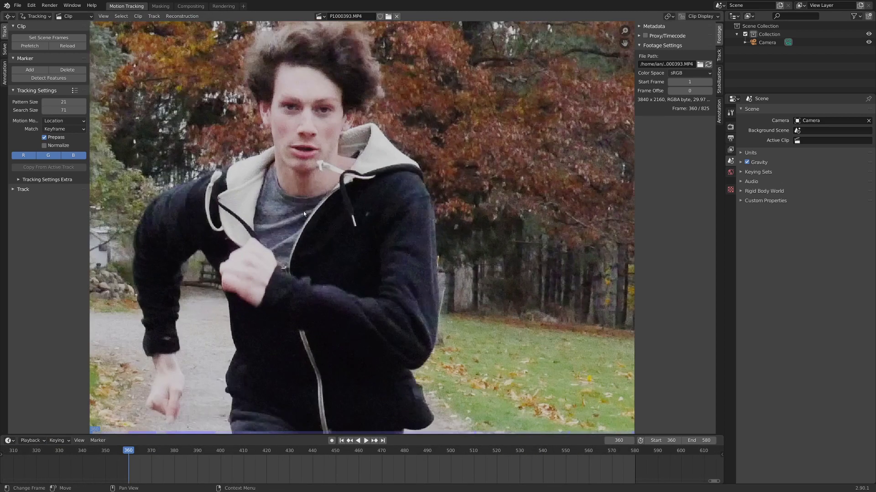
{"action": "scroll", "coordinate": [347, 264], "scroll_direction": "down", "scroll_amount": 5}
- Zoom in on the runner's face, add a marker on the nose and scale its pattern up
{"action": "scroll", "coordinate": [347, 263], "scroll_direction": "up", "scroll_amount": 8}
{"action": "scroll", "coordinate": [362, 281], "scroll_direction": "down", "scroll_amount": 2}
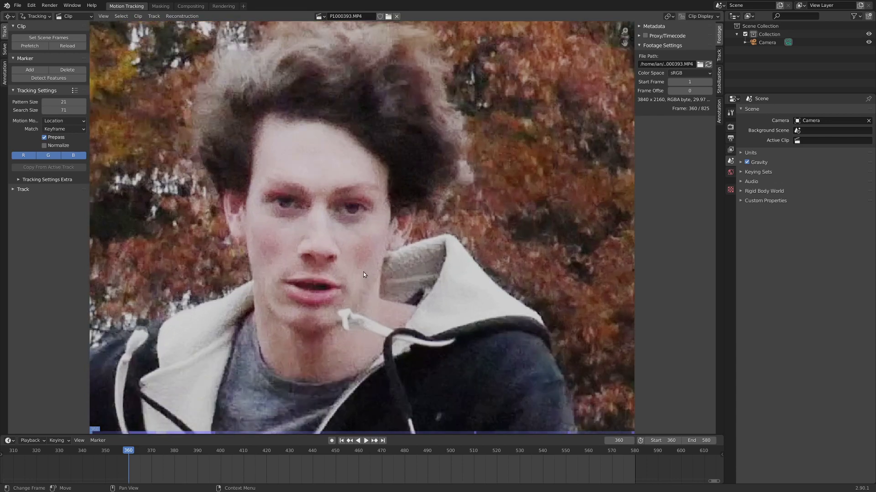
{"action": "scroll", "coordinate": [362, 274], "scroll_direction": "down", "scroll_amount": 7}
{"action": "scroll", "coordinate": [362, 278], "scroll_direction": "up", "scroll_amount": 9}
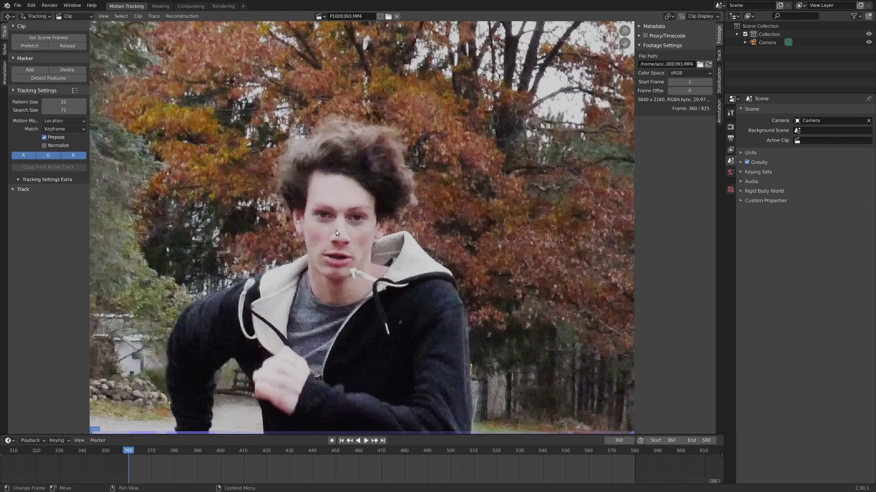
{"action": "scroll", "coordinate": [382, 250], "scroll_direction": "up", "scroll_amount": 4}
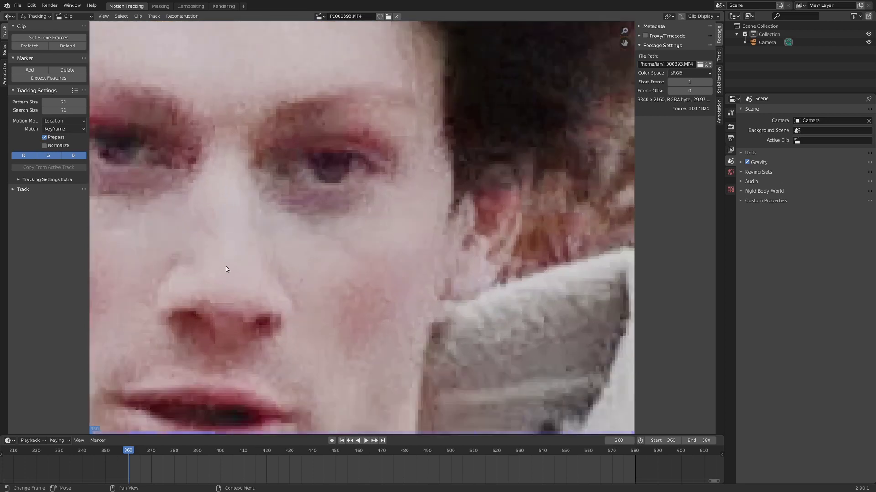
{"action": "middle_click_drag", "start_coordinate": [236, 262], "coordinate": [287, 233]}
{"action": "scroll", "coordinate": [305, 242], "scroll_direction": "down", "scroll_amount": 3}
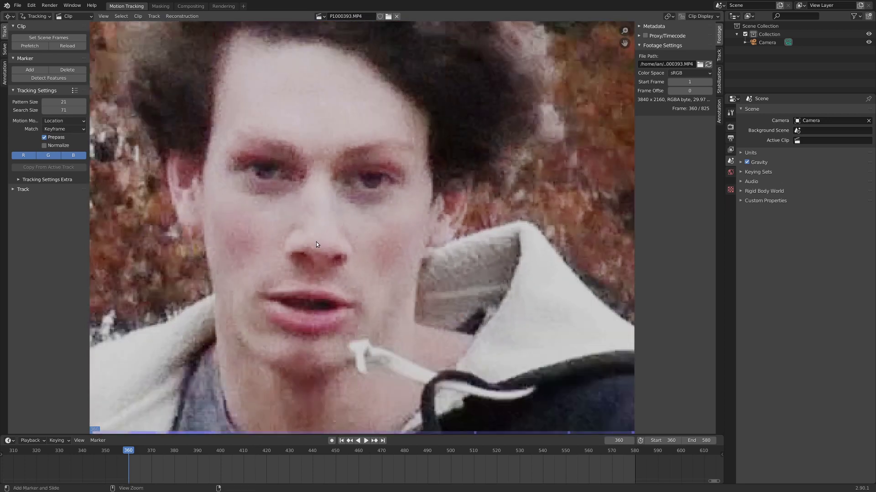
{"action": "left_click", "coordinate": [319, 241], "text": "ctrl"}
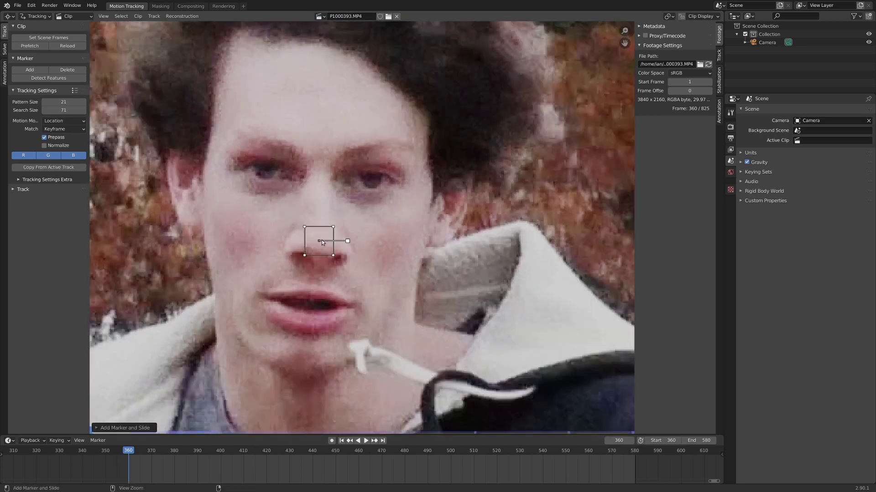
{"action": "key", "text": "s"}
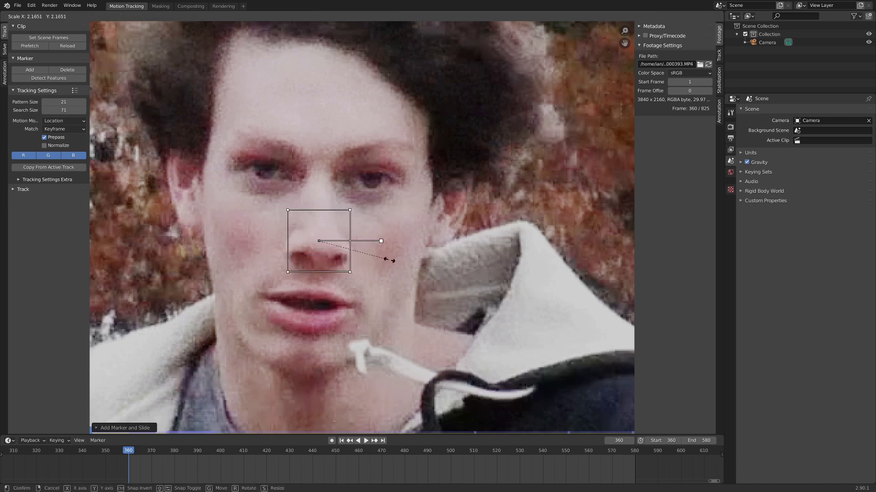
{"action": "left_click", "coordinate": [386, 260]}
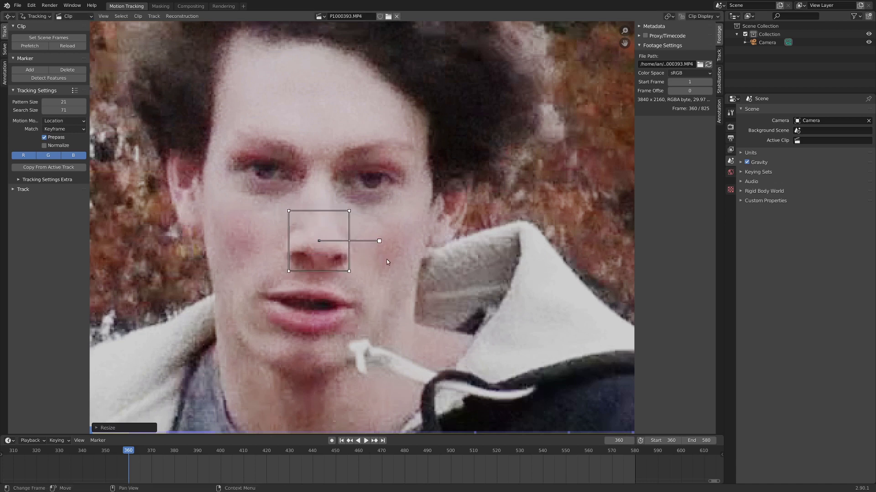
{"action": "scroll", "coordinate": [319, 248], "scroll_direction": "down", "scroll_amount": 4}
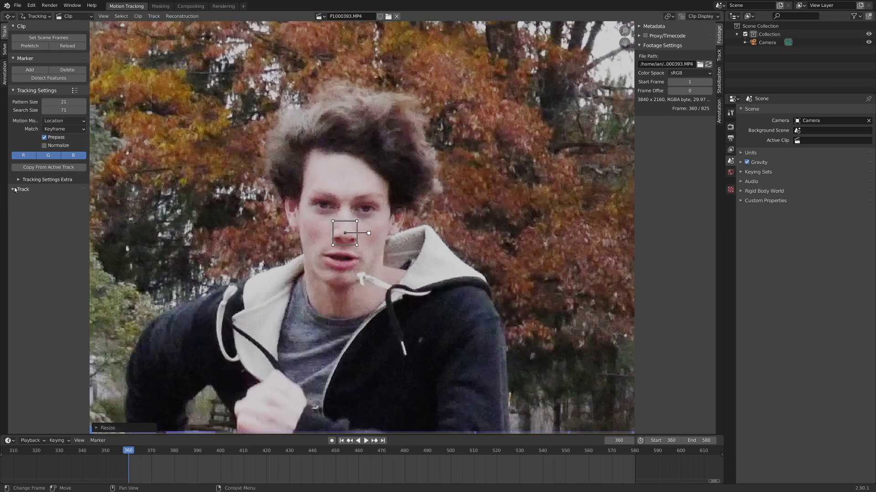
- Track the nose marker forward and step through frames to find where it slips, at frame 367
{"action": "left_click", "coordinate": [14, 189]}
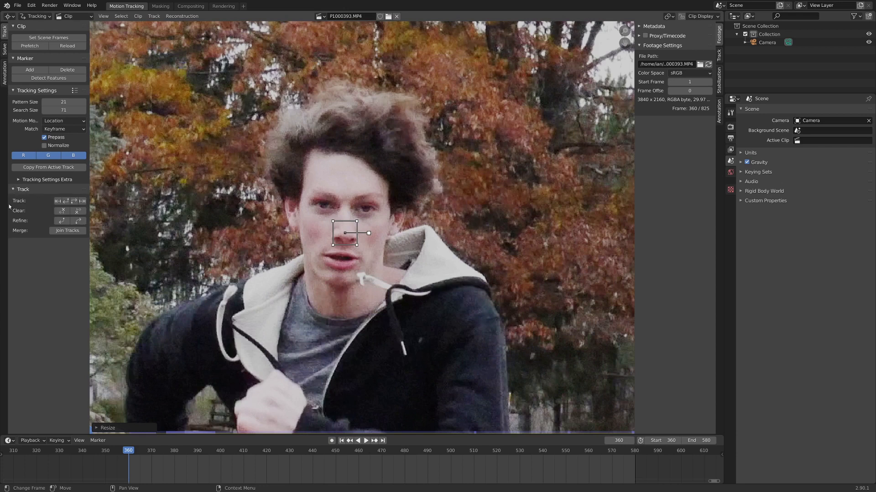
{"action": "left_click", "coordinate": [80, 202]}
{"action": "scroll", "coordinate": [344, 238], "scroll_direction": "up", "scroll_amount": 8}
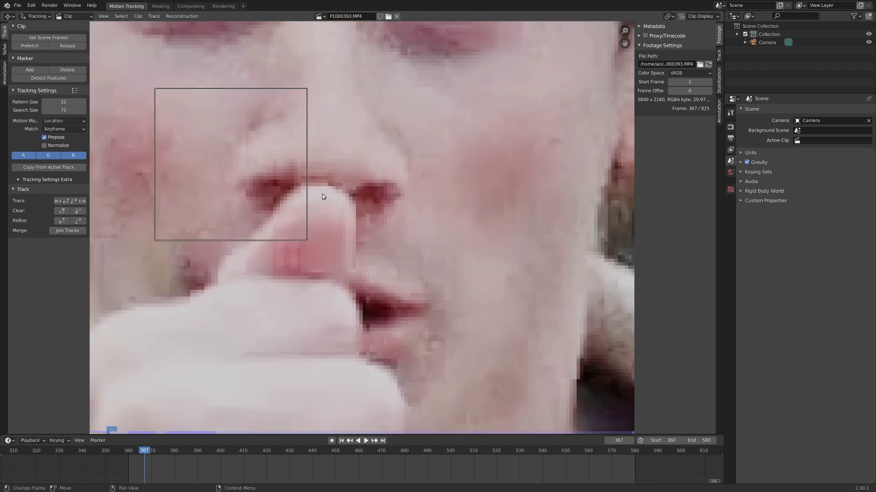
{"action": "scroll", "coordinate": [326, 198], "scroll_direction": "down", "scroll_amount": 8}
{"action": "key", "text": "Left"}
{"action": "scroll", "coordinate": [356, 264], "scroll_direction": "up", "scroll_amount": 3}
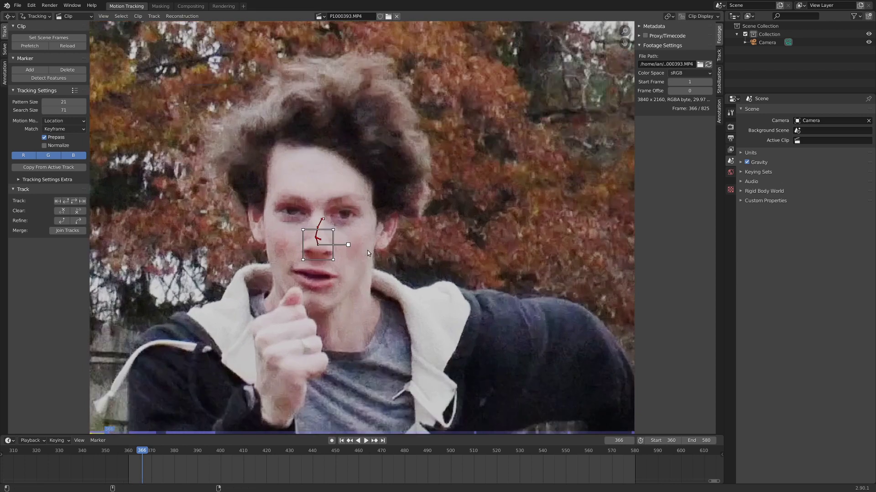
{"action": "key", "text": "Right"}
{"action": "key", "text": "Left"}
{"action": "key", "text": "Right"}
{"action": "key", "text": "Left"}
{"action": "key", "text": "Left"}
{"action": "key", "text": "Left"}
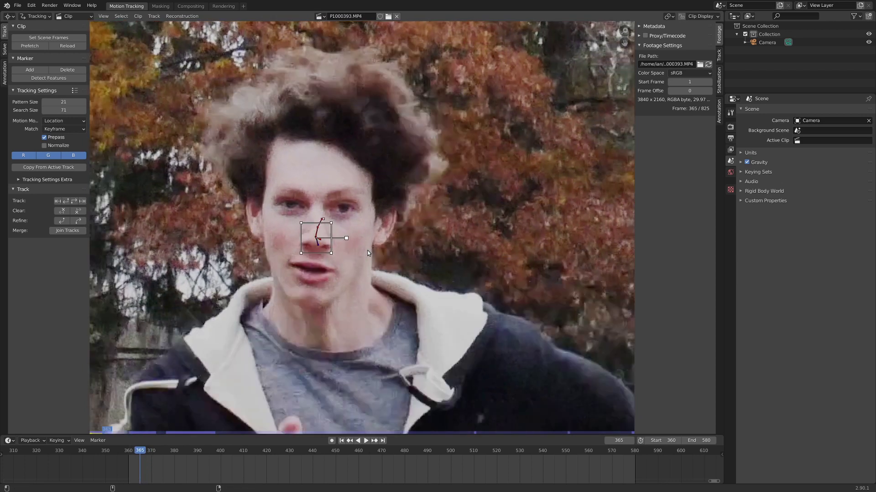
{"action": "key", "text": "Right"}
{"action": "key", "text": "Right"}
{"action": "key", "text": "Right"}
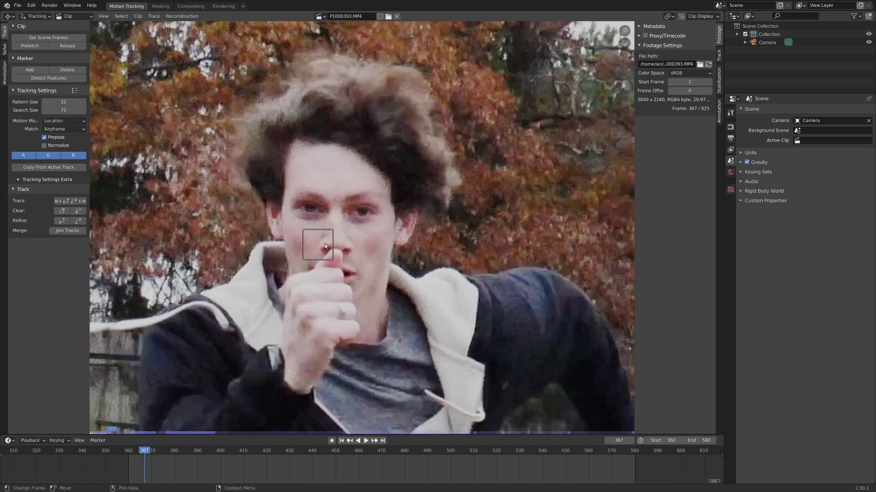
- Move the marker back onto the nose at frame 367, lock the view, and re-track with corrections
{"action": "left_click_drag", "start_coordinate": [325, 246], "coordinate": [345, 243]}
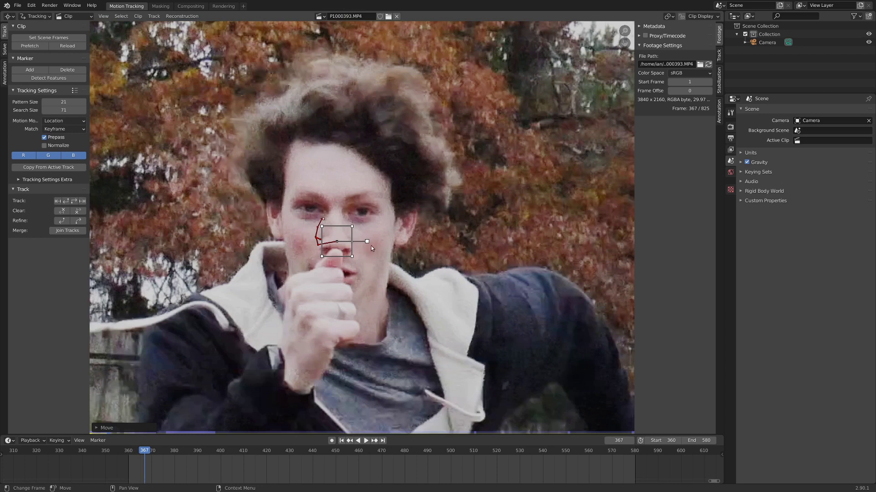
{"action": "key", "text": "l"}
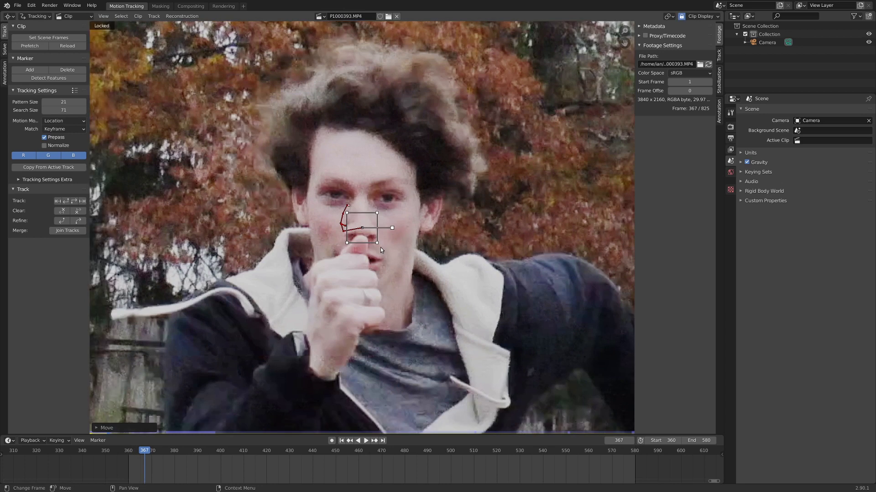
{"action": "scroll", "coordinate": [412, 228], "scroll_direction": "up", "scroll_amount": 3}
{"action": "key", "text": "Left"}
{"action": "key", "text": "Right"}
{"action": "key", "text": "Left"}
{"action": "key", "text": "Left"}
{"action": "key", "text": "Left"}
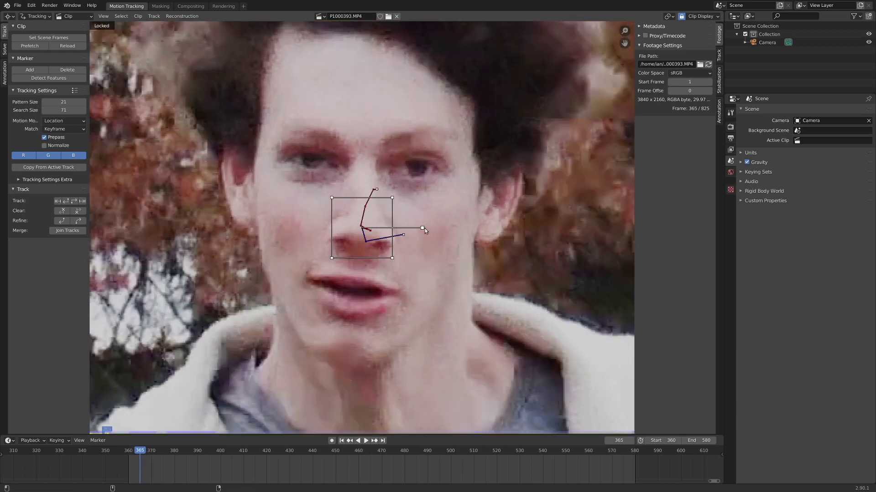
{"action": "key", "text": "Right"}
{"action": "key", "text": "Right"}
{"action": "key", "text": "Right"}
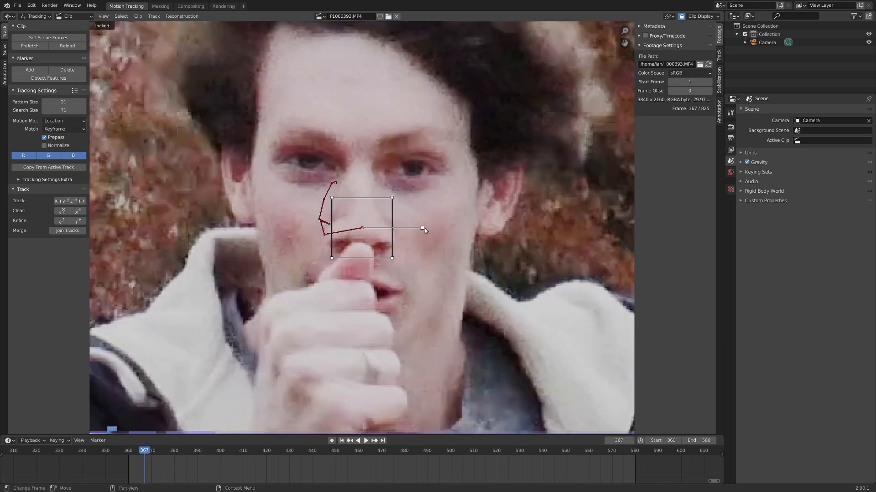
{"action": "left_click", "coordinate": [74, 202]}
{"action": "key", "text": "g"}
{"action": "left_click", "coordinate": [388, 243]}
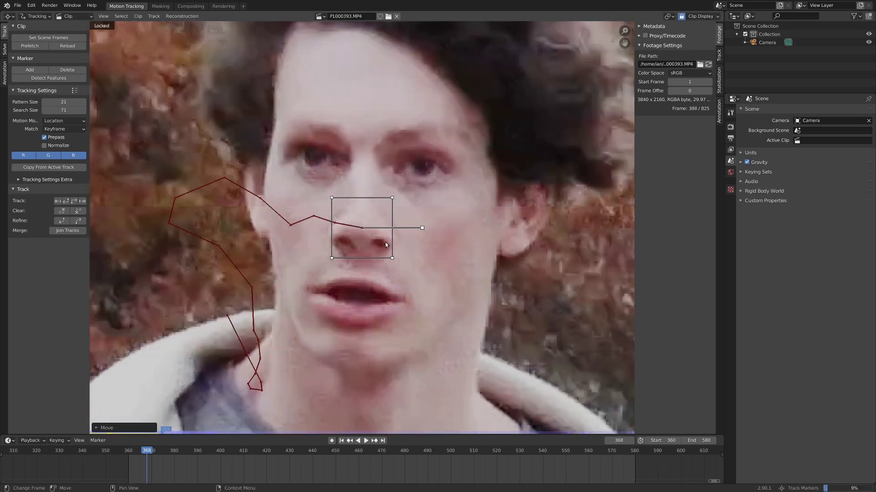
- Play back the tracked shot, stop it, and check the marker around frame 554
{"action": "scroll", "coordinate": [395, 233], "scroll_direction": "down", "scroll_amount": 6}
{"action": "scroll", "coordinate": [380, 240], "scroll_direction": "up", "scroll_amount": 8}
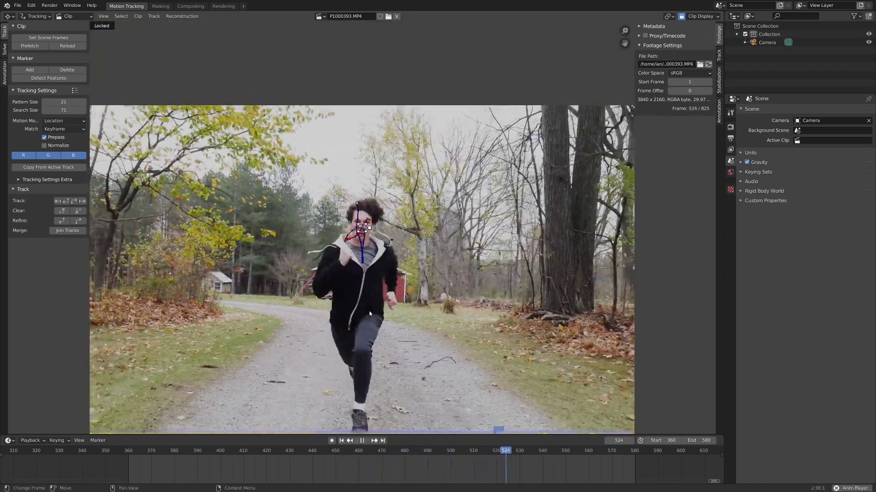
{"action": "scroll", "coordinate": [370, 312], "scroll_direction": "up", "scroll_amount": 4}
{"action": "key", "text": "space"}
{"action": "key", "text": "Right"}
{"action": "key", "text": "Right"}
{"action": "key", "text": "Right"}
{"action": "key", "text": "Right"}
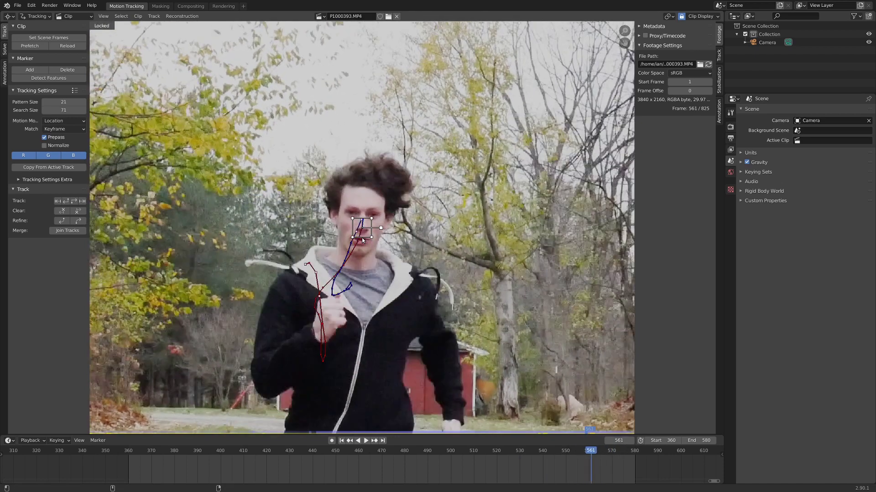
{"action": "key", "text": "Left"}
{"action": "key", "text": "Left"}
{"action": "key", "text": "Left"}
{"action": "key", "text": "Left"}
{"action": "key", "text": "Left"}
{"action": "key", "text": "Left"}
{"action": "key", "text": "Left"}
{"action": "scroll", "coordinate": [363, 240], "scroll_direction": "down", "scroll_amount": 6}
{"action": "scroll", "coordinate": [319, 241], "scroll_direction": "up", "scroll_amount": 2}
{"action": "middle_click_drag", "start_coordinate": [295, 242], "coordinate": [295, 192]}
{"action": "scroll", "coordinate": [295, 192], "scroll_direction": "down", "scroll_amount": 1}
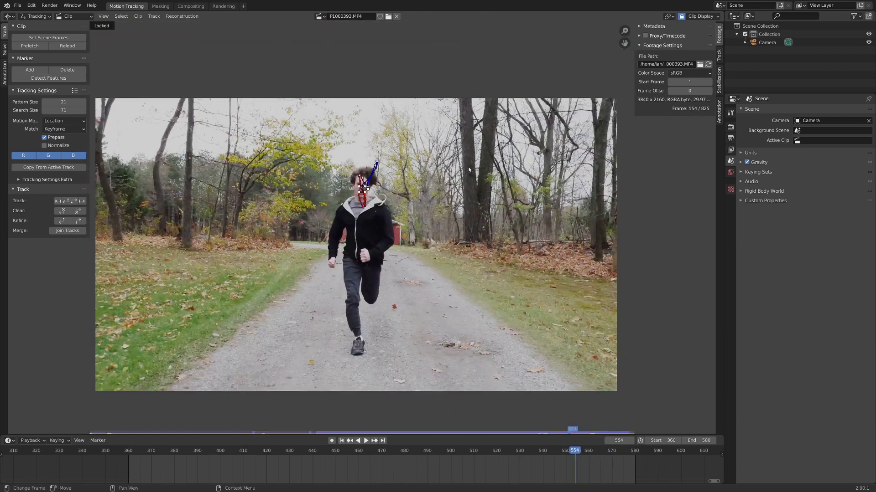
- Enable 2D Stabilization on the nose track with Autoscale (max scale 2.000) and play the clip
{"action": "left_click", "coordinate": [720, 78]}
{"action": "left_click", "coordinate": [645, 27]}
{"action": "scroll", "coordinate": [333, 282], "scroll_direction": "up", "scroll_amount": 4}
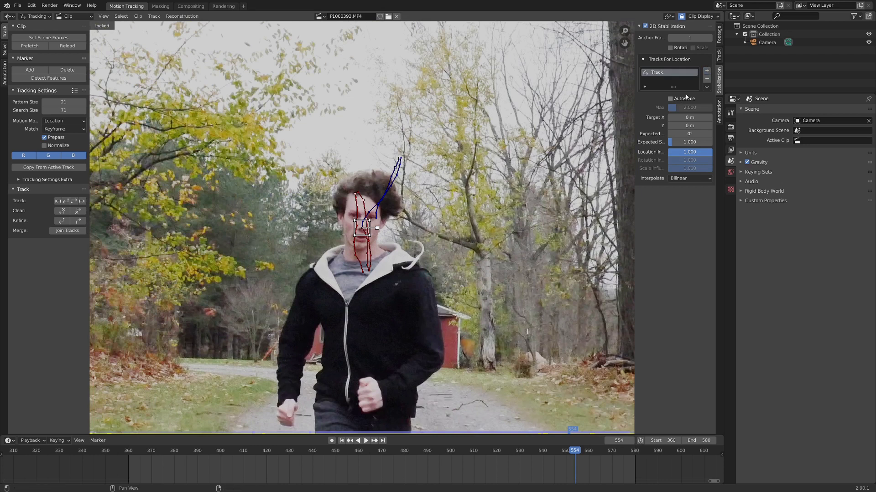
{"action": "scroll", "coordinate": [437, 182], "scroll_direction": "down", "scroll_amount": 4}
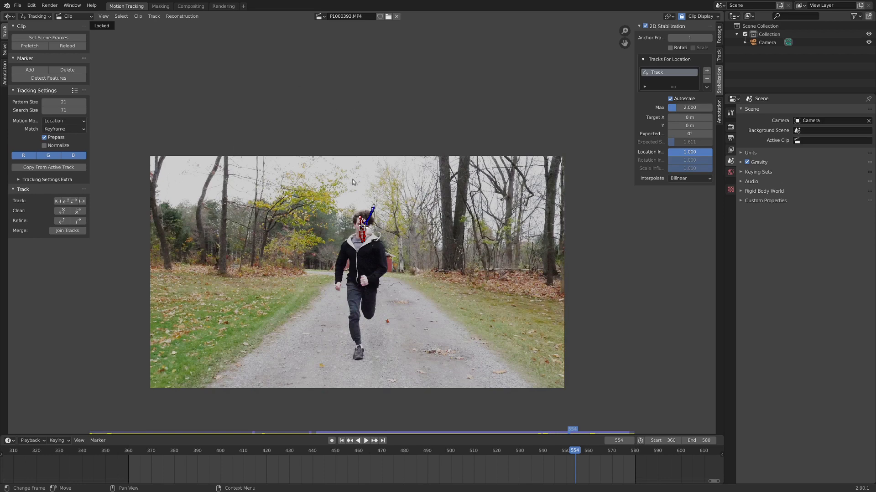
{"action": "scroll", "coordinate": [348, 208], "scroll_direction": "up", "scroll_amount": 4}
{"action": "scroll", "coordinate": [384, 228], "scroll_direction": "down", "scroll_amount": 5}
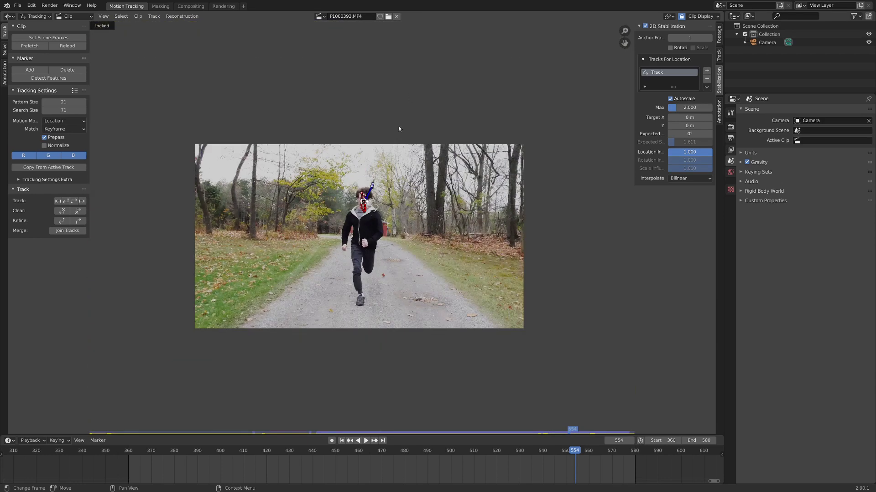
{"action": "key", "text": "space"}
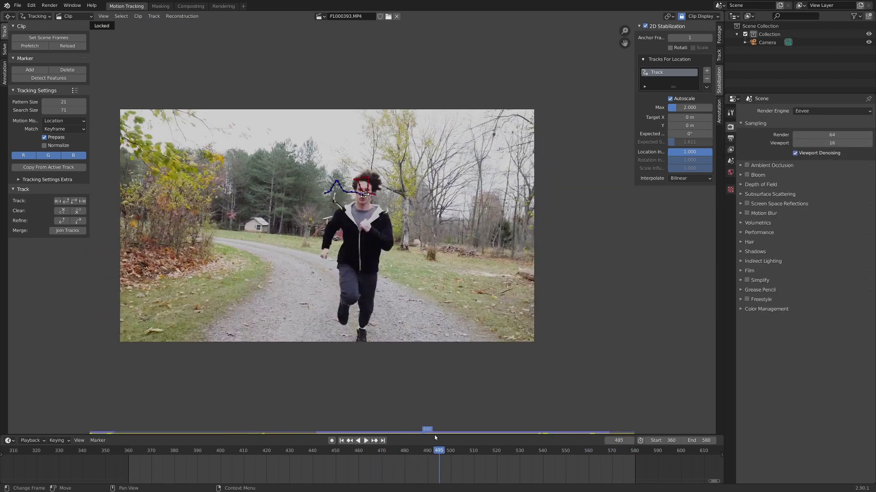
- In the Compositing workspace, turn on Use Nodes, enlarge the node editor and delete Render Layers
{"action": "key", "text": "space"}
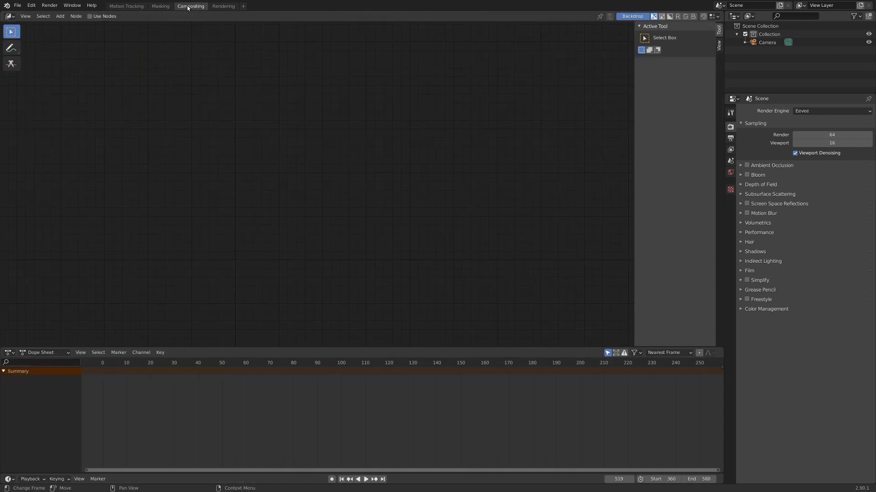
{"action": "left_click", "coordinate": [187, 6]}
{"action": "left_click", "coordinate": [90, 16]}
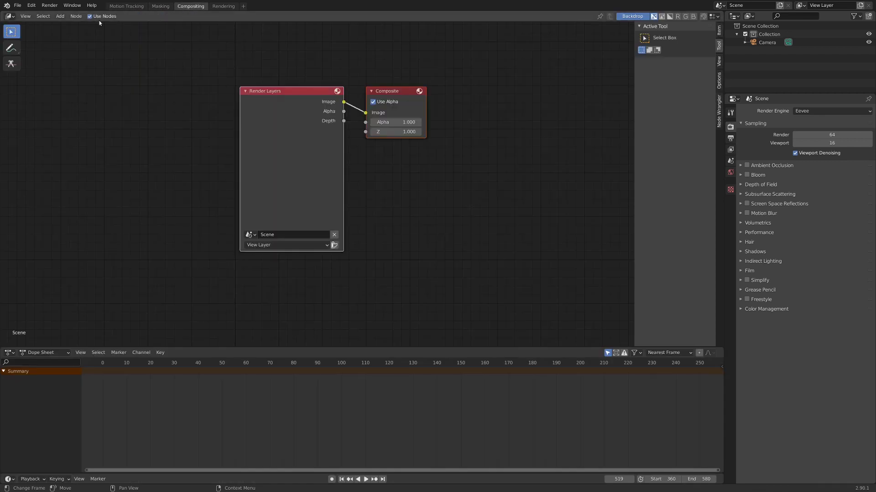
{"action": "left_click_drag", "start_coordinate": [722, 354], "coordinate": [721, 364]}
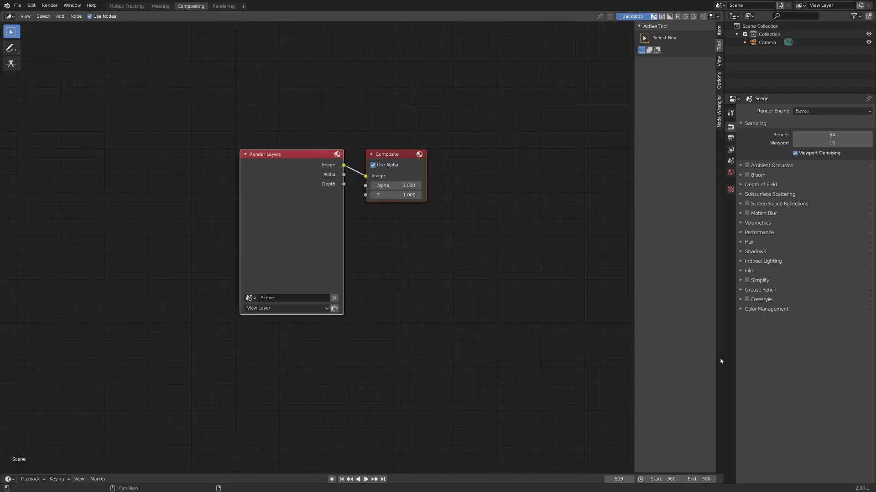
{"action": "scroll", "coordinate": [289, 199], "scroll_direction": "up", "scroll_amount": 1}
{"action": "middle_click_drag", "start_coordinate": [291, 199], "coordinate": [398, 174]}
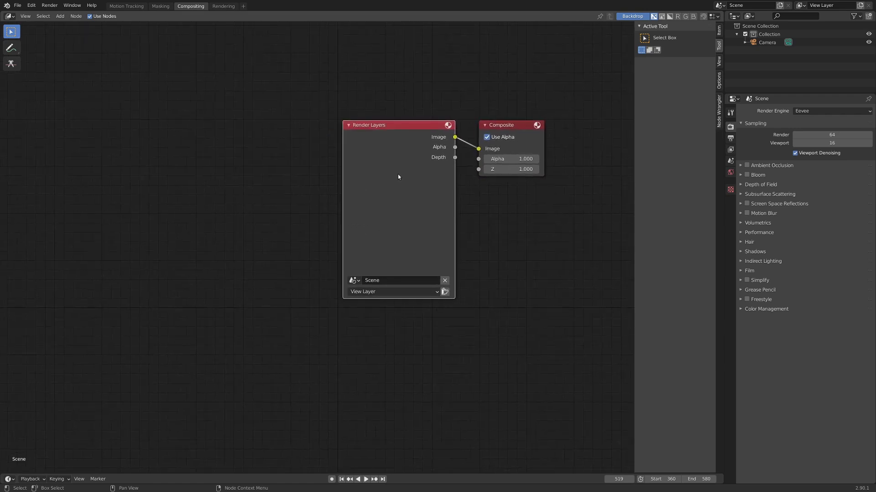
{"action": "key", "text": "x"}
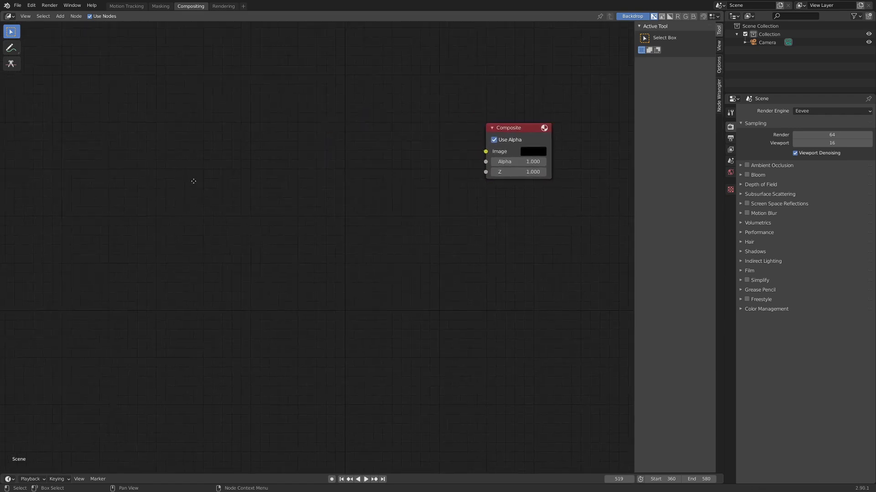
- Add a Movie Clip input node loaded with the running footage
{"action": "key", "text": "shift+a"}
{"action": "mouse_move", "coordinate": [105, 202]}
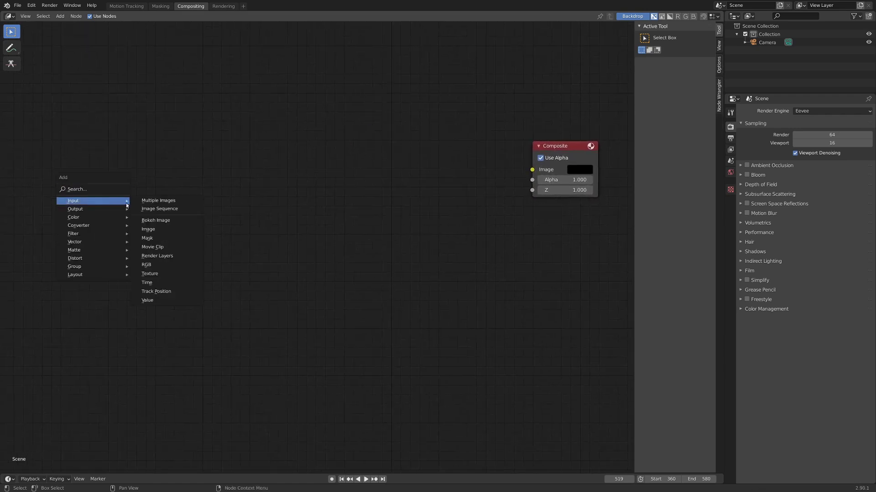
{"action": "left_click", "coordinate": [169, 247]}
{"action": "left_click", "coordinate": [52, 284]}
{"action": "left_click", "coordinate": [52, 283]}
{"action": "left_click", "coordinate": [60, 298]}
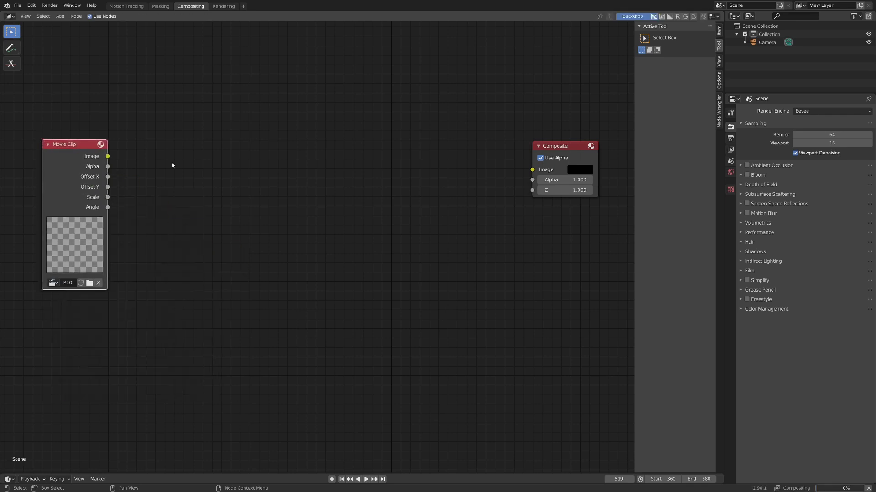
{"action": "mouse_move", "coordinate": [50, 172]}
{"action": "left_mouse_down"}
{"action": "mouse_move", "coordinate": [61, 162]}
{"action": "mouse_move", "coordinate": [55, 169]}
{"action": "left_mouse_up"}
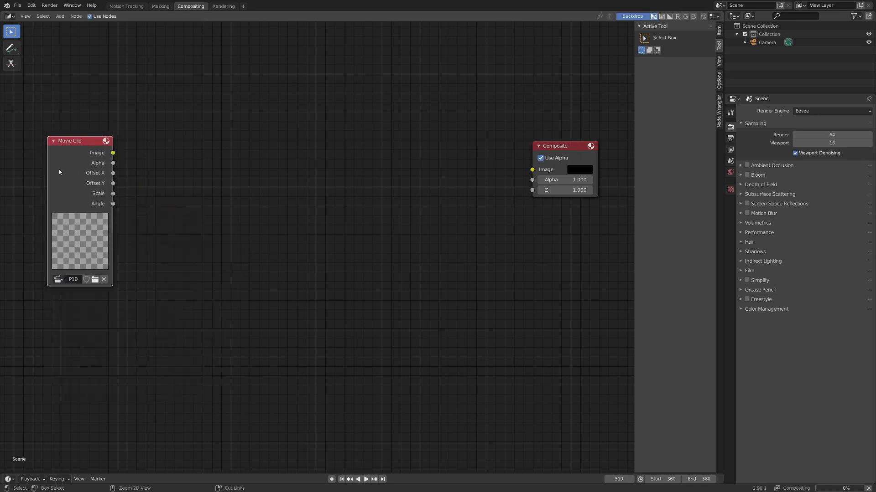
- Add a Viewer node below Composite and link the clip image to both through one reroute
{"action": "left_click", "coordinate": [79, 154], "text": "ctrl+shift"}
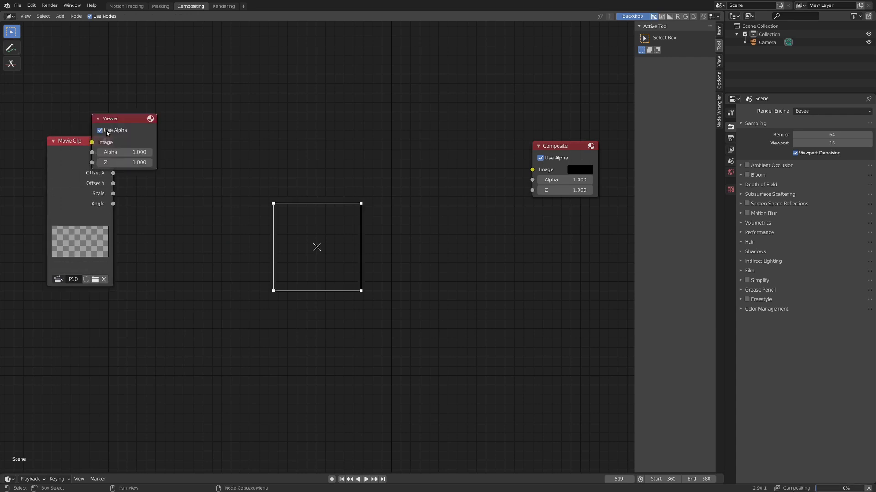
{"action": "key", "text": "g"}
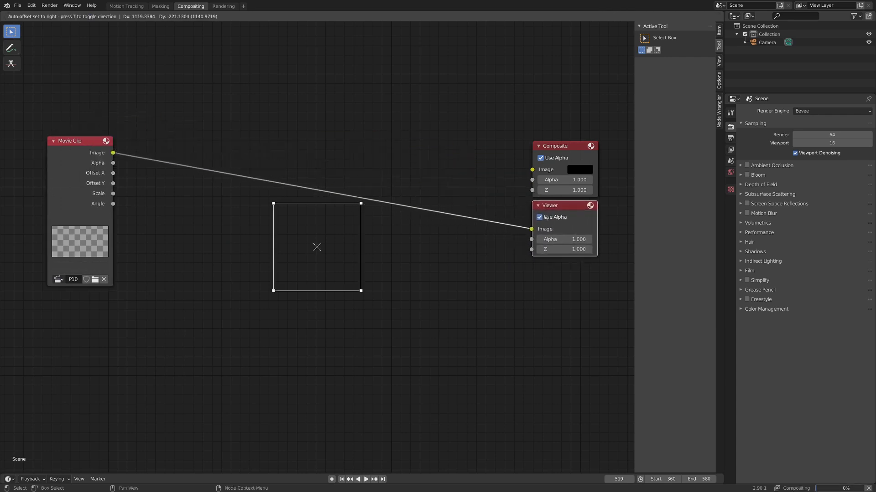
{"action": "left_click", "coordinate": [549, 218]}
{"action": "left_click_drag", "start_coordinate": [114, 153], "coordinate": [534, 177]}
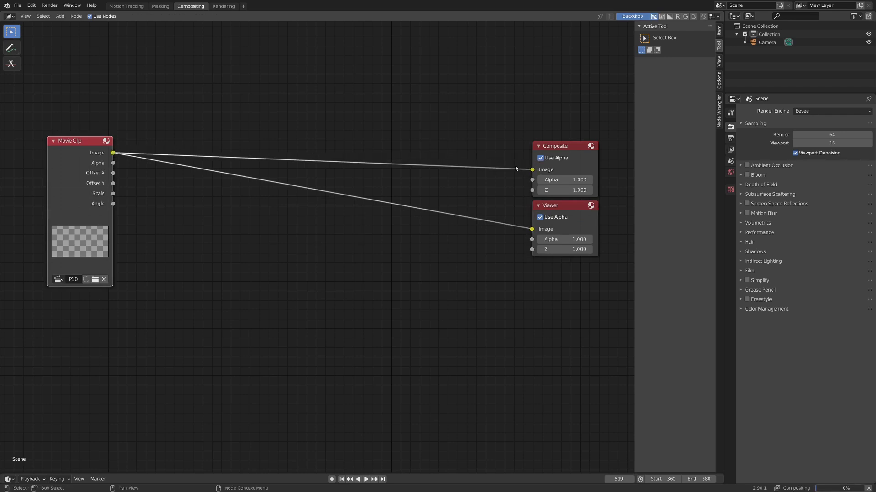
{"action": "right_click_drag", "start_coordinate": [495, 91], "coordinate": [474, 315], "text": "shift"}
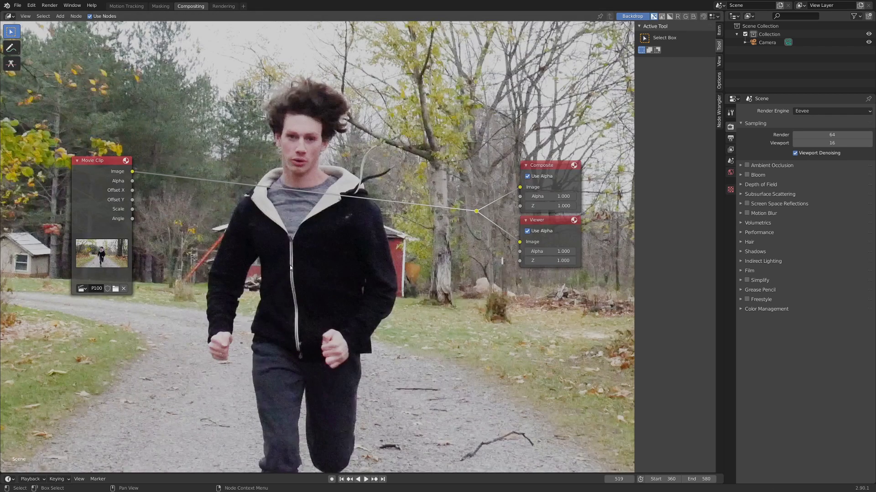
- Switch the colour management View Transform from Filmic to Standard and shrink the backdrop
{"action": "left_click", "coordinate": [748, 310]}
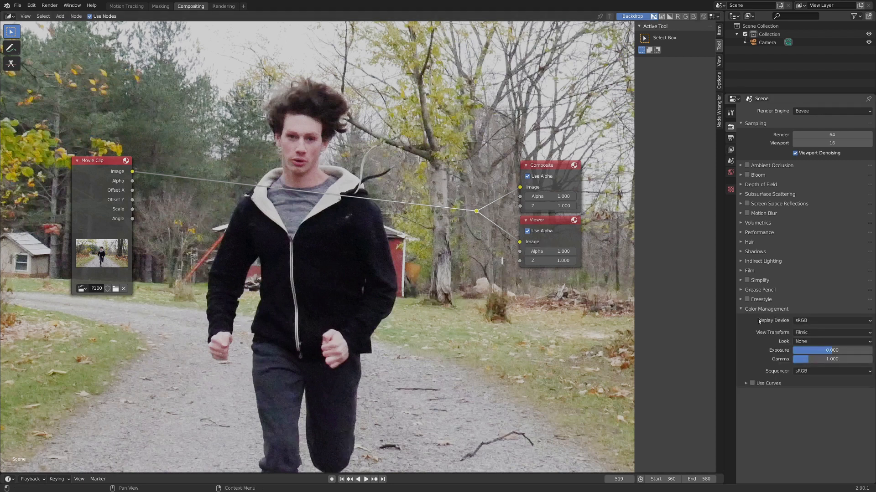
{"action": "left_click", "coordinate": [809, 337]}
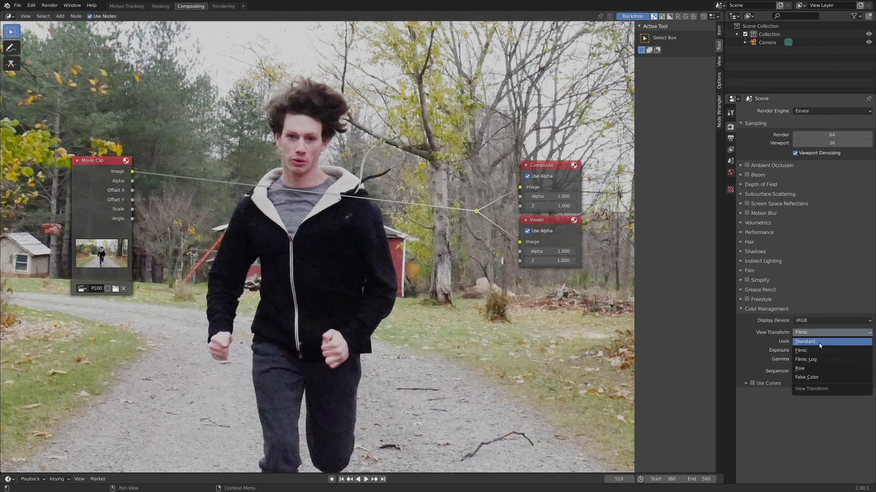
{"action": "left_click", "coordinate": [816, 340]}
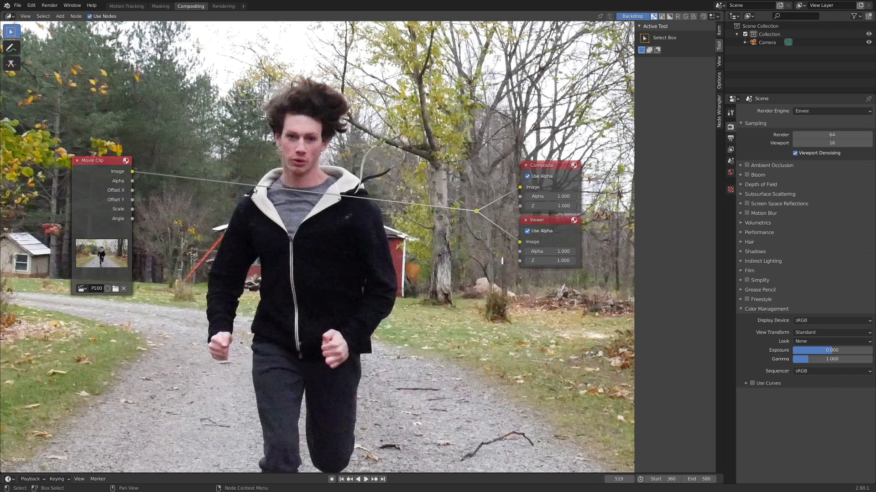
{"action": "key", "text": "v"}
{"action": "key", "text": "v"}
{"action": "key", "text": "v"}
{"action": "scroll", "coordinate": [273, 226], "scroll_direction": "up", "scroll_amount": 2}
- Insert a Stabilize 2D node into the clip link and set its clip to P10
{"action": "key", "text": "shift+a"}
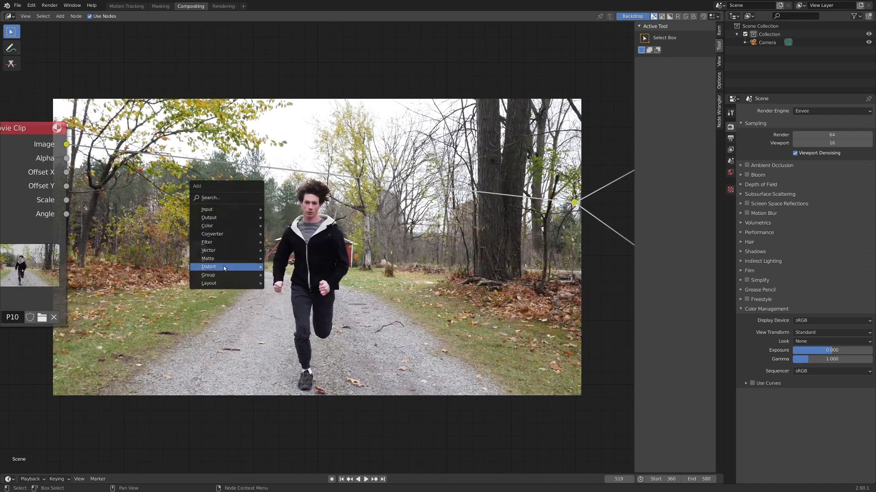
{"action": "mouse_move", "coordinate": [247, 267]}
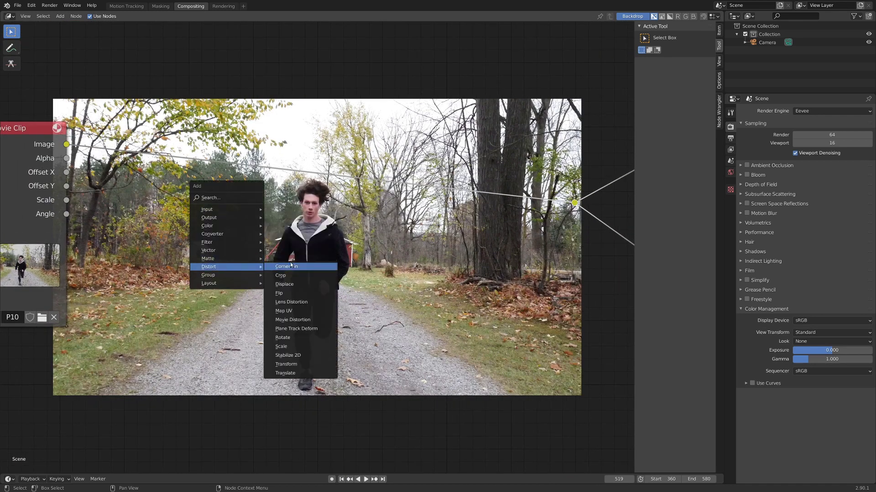
{"action": "left_click", "coordinate": [314, 355]}
{"action": "left_click", "coordinate": [42, 82]}
{"action": "middle_click_drag", "start_coordinate": [42, 82], "coordinate": [176, 73]}
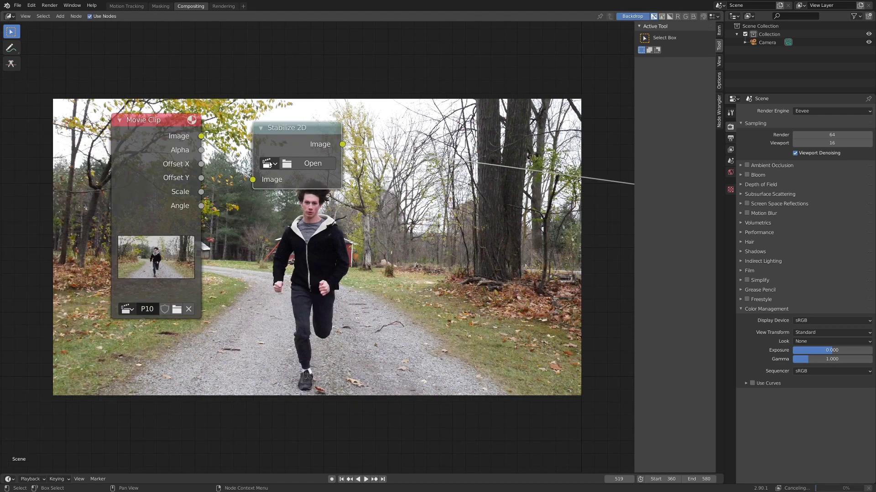
{"action": "left_click", "coordinate": [270, 164]}
{"action": "left_click", "coordinate": [291, 183]}
- Pan and zoom the node graph to check the Stabilize 2D links and the Viewer node
{"action": "middle_click_drag", "start_coordinate": [379, 255], "coordinate": [244, 130]}
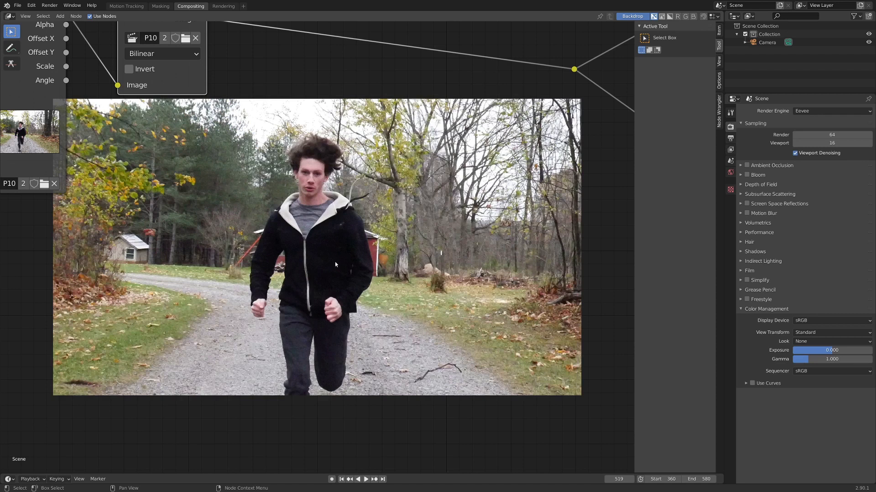
{"action": "middle_click_drag", "start_coordinate": [320, 257], "coordinate": [281, 222]}
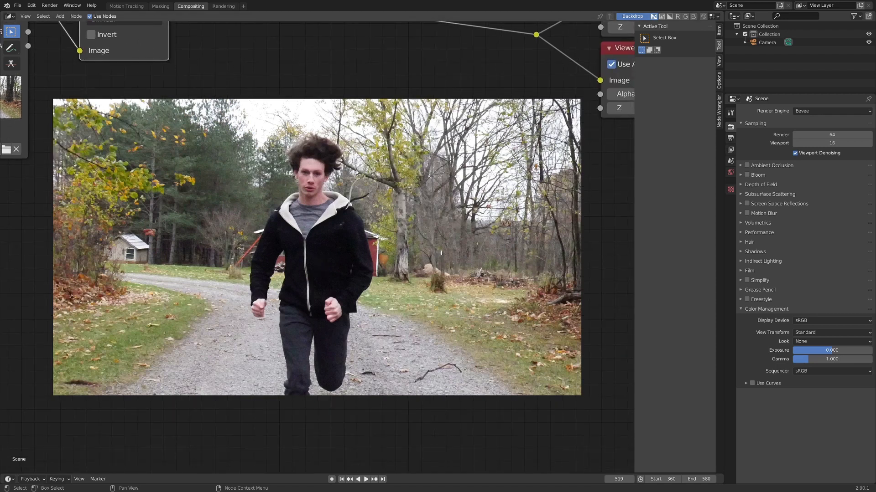
{"action": "scroll", "coordinate": [296, 315], "scroll_direction": "down", "scroll_amount": 4}
{"action": "scroll", "coordinate": [191, 297], "scroll_direction": "up", "scroll_amount": 4}
{"action": "scroll", "coordinate": [177, 294], "scroll_direction": "down", "scroll_amount": 6}
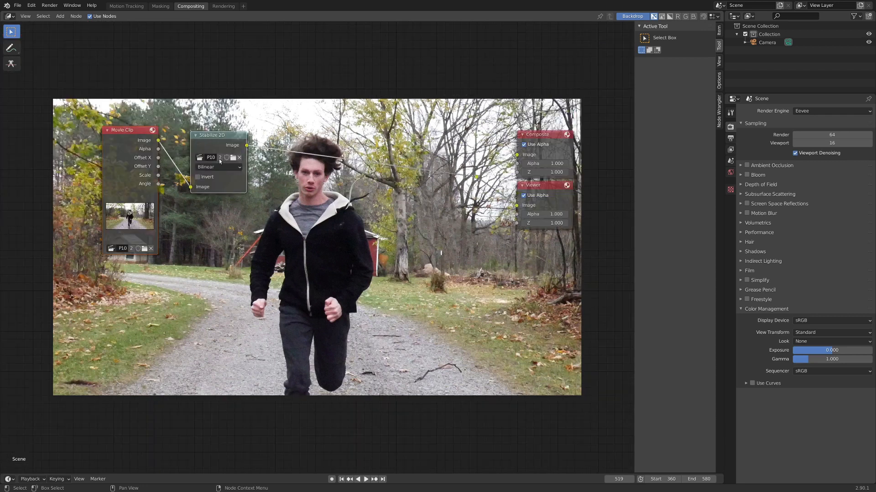
{"action": "scroll", "coordinate": [283, 181], "scroll_direction": "up", "scroll_amount": 2}
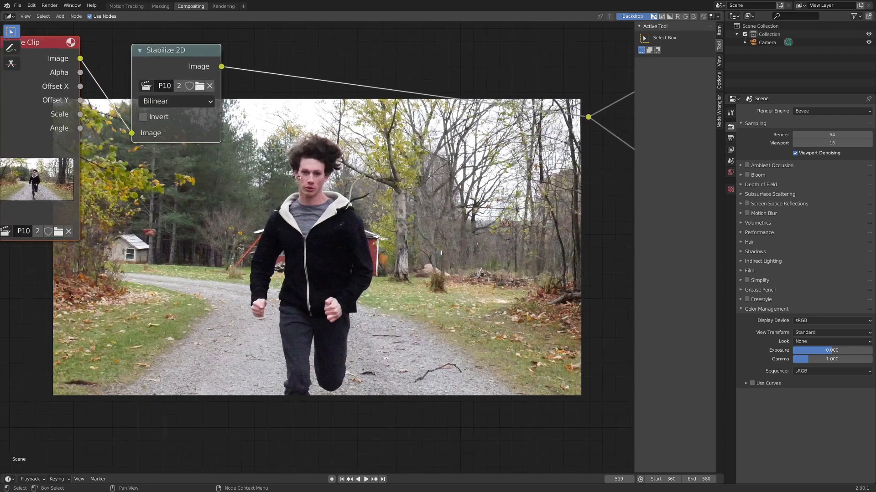
{"action": "scroll", "coordinate": [348, 197], "scroll_direction": "down", "scroll_amount": 3}
{"action": "scroll", "coordinate": [347, 195], "scroll_direction": "up", "scroll_amount": 3}
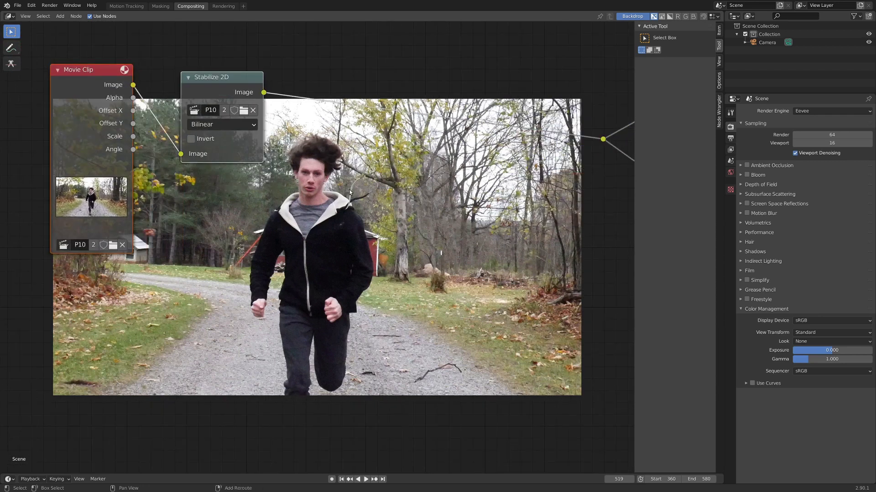
- Add a Color Balance node after the Stabilize 2D node
{"action": "key", "text": "shift+a"}
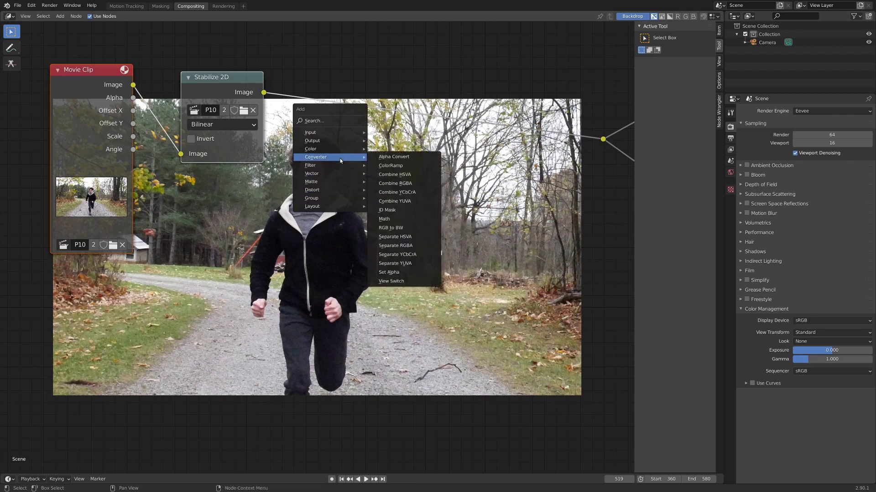
{"action": "mouse_move", "coordinate": [324, 149]}
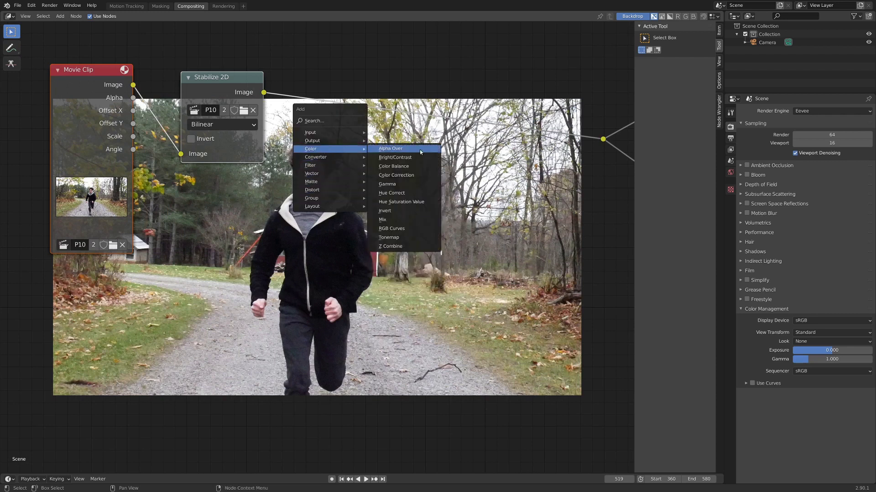
{"action": "left_click", "coordinate": [427, 174]}
{"action": "scroll", "coordinate": [279, 163], "scroll_direction": "up", "scroll_amount": 2}
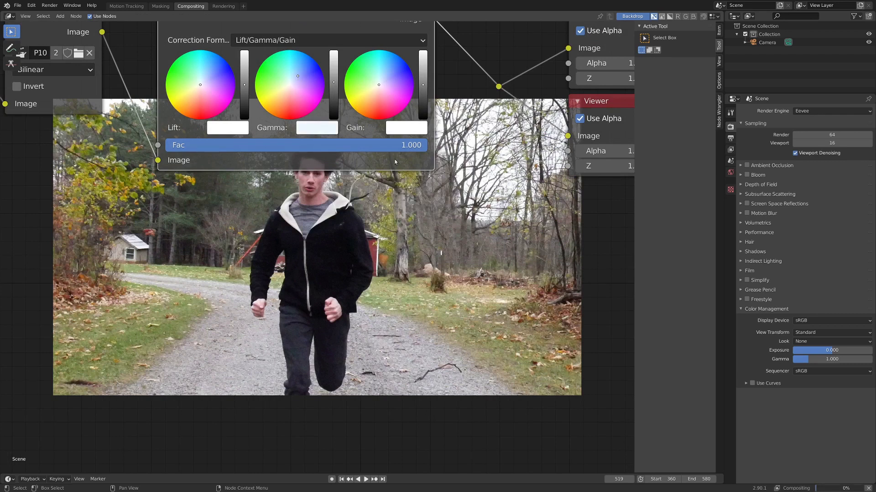
- Tint the Color Balance Gamma light blue, then select the reroute, Composite and Viewer nodes
{"action": "left_click", "coordinate": [334, 85]}
{"action": "scroll", "coordinate": [364, 63], "scroll_direction": "up", "scroll_amount": 1}
{"action": "middle_click_drag", "start_coordinate": [364, 63], "coordinate": [284, 35]}
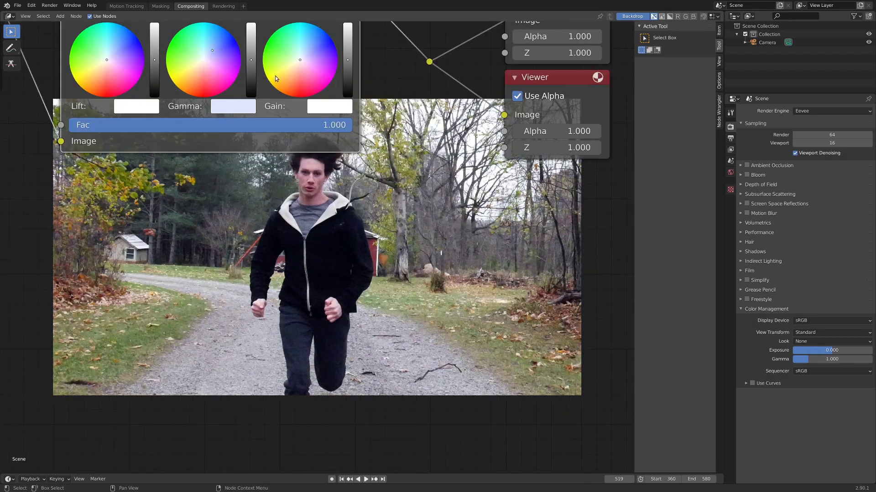
{"action": "scroll", "coordinate": [337, 76], "scroll_direction": "down", "scroll_amount": 3}
{"action": "middle_click_drag", "start_coordinate": [359, 77], "coordinate": [315, 139]}
{"action": "scroll", "coordinate": [315, 139], "scroll_direction": "up", "scroll_amount": 1}
{"action": "left_click_drag", "start_coordinate": [311, 99], "coordinate": [500, 235]}
- Move the reroute, Composite and Viewer nodes to the far right to make room
{"action": "left_click_drag", "start_coordinate": [314, 349], "coordinate": [561, 89]}
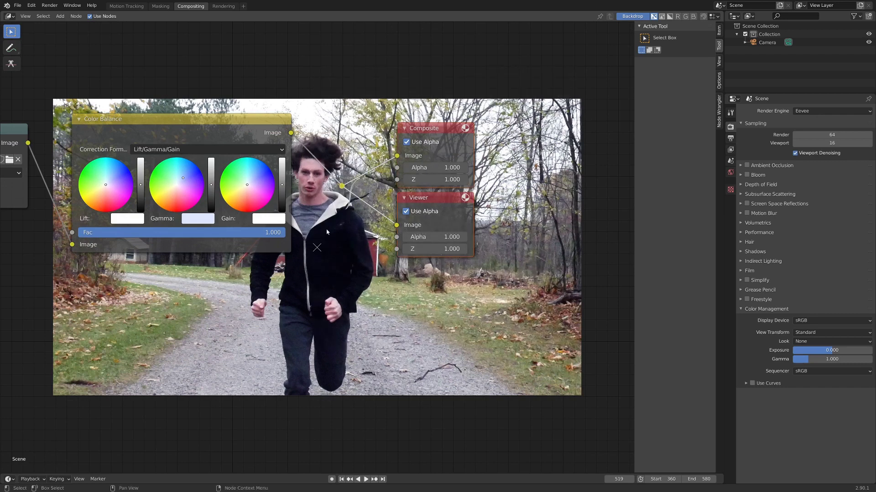
{"action": "key", "text": "g"}
{"action": "left_click", "coordinate": [563, 194]}
{"action": "scroll", "coordinate": [338, 208], "scroll_direction": "up", "scroll_amount": 3}
{"action": "middle_click_drag", "start_coordinate": [338, 209], "coordinate": [257, 160]}
- Insert a Lens Distortion node before the outputs with Dispersion 0.100
{"action": "key", "text": "shift+a"}
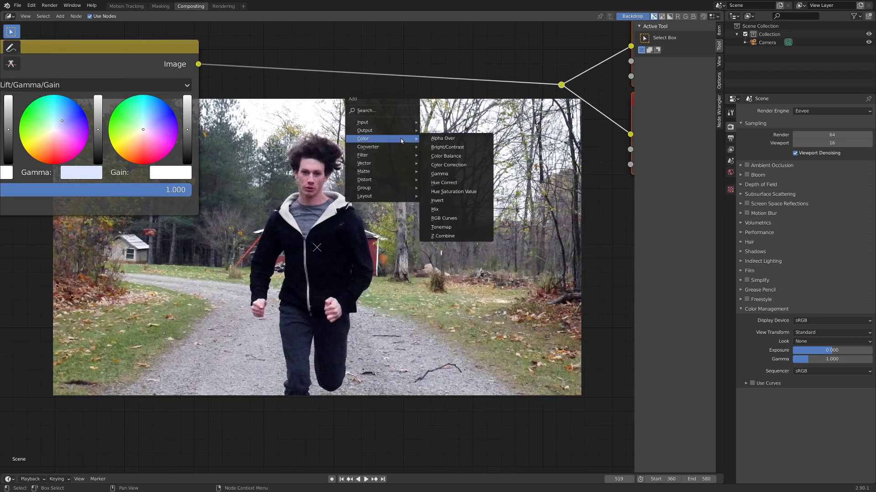
{"action": "mouse_move", "coordinate": [392, 180]}
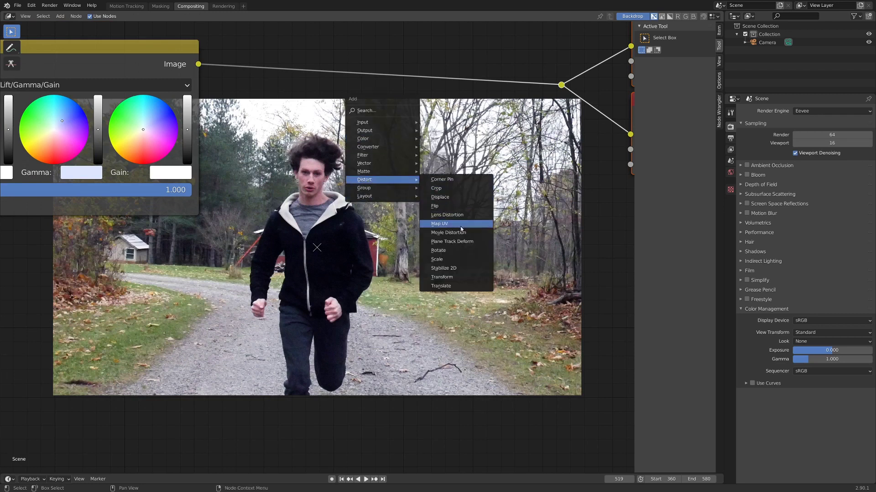
{"action": "left_click", "coordinate": [445, 215]}
{"action": "left_click", "coordinate": [385, 25]}
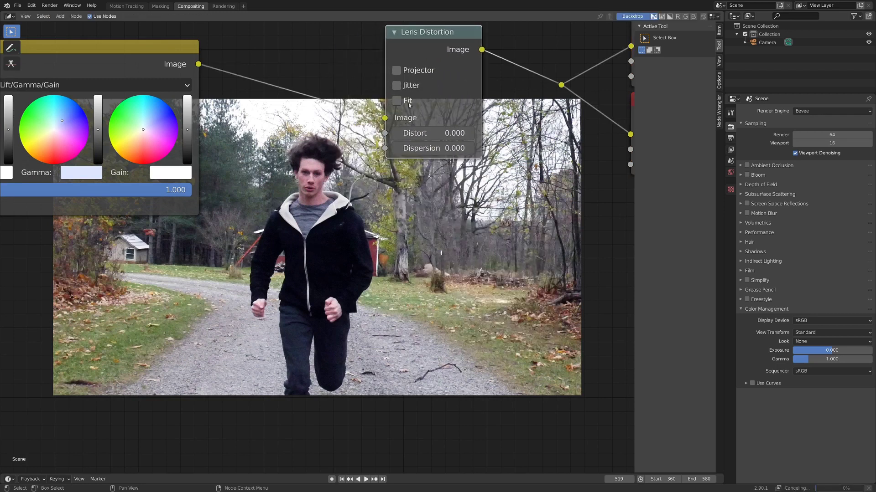
{"action": "scroll", "coordinate": [495, 144], "scroll_direction": "up", "scroll_amount": 1}
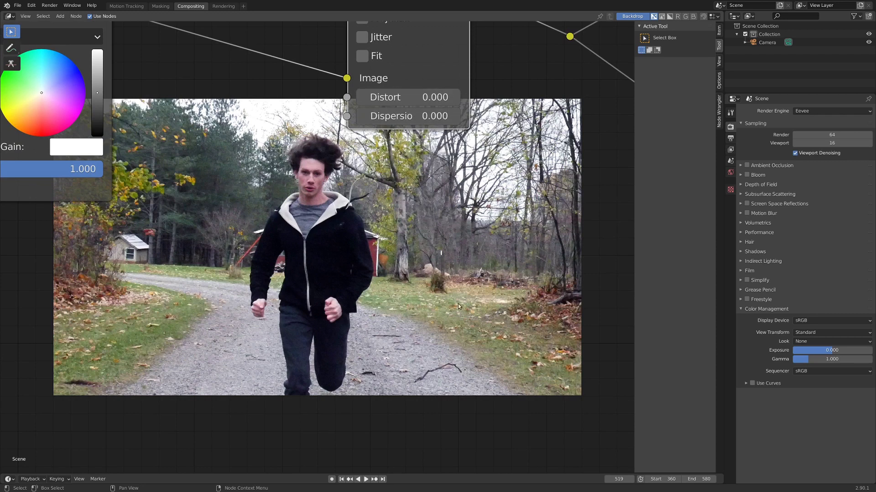
{"action": "left_click", "coordinate": [456, 117]}
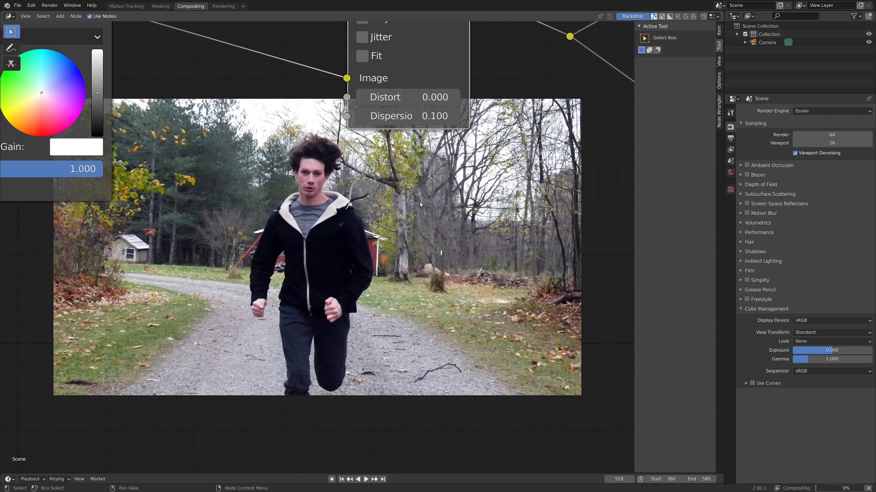
- Shift the Color Balance gamma colour further toward blue
{"action": "middle_click_drag", "start_coordinate": [459, 310], "coordinate": [403, 255]}
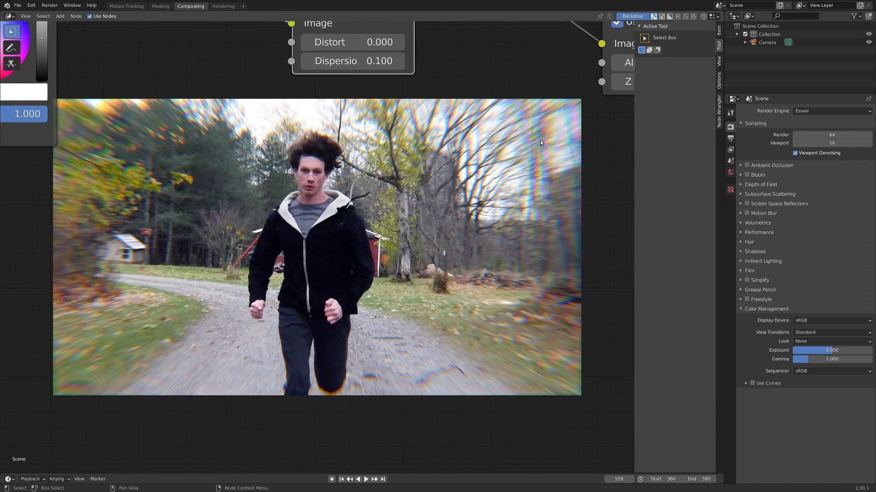
{"action": "scroll", "coordinate": [405, 248], "scroll_direction": "down", "scroll_amount": 4}
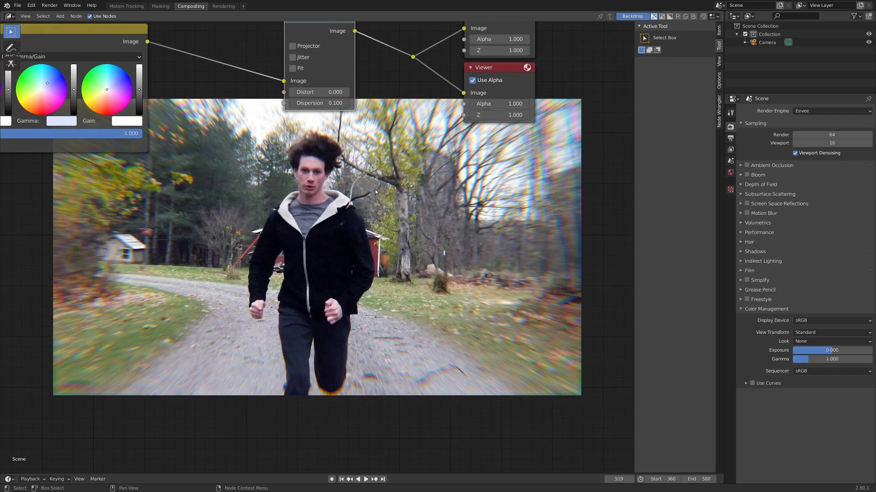
{"action": "middle_click_drag", "start_coordinate": [77, 127], "coordinate": [91, 128]}
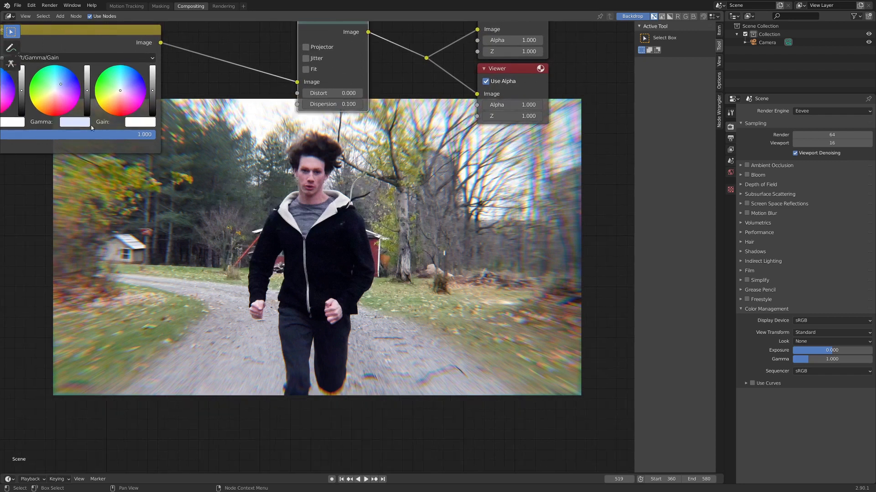
{"action": "left_click", "coordinate": [65, 81]}
{"action": "scroll", "coordinate": [128, 260], "scroll_direction": "down", "scroll_amount": 3}
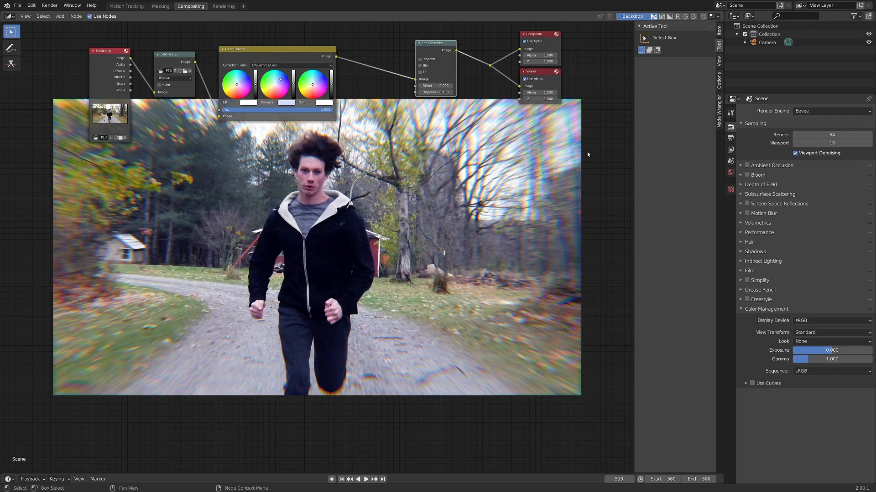
- Review the output settings (3840 x 2160, frames 360–580, RGBA PNG to /tmp/) and bring up the Render menu
{"action": "left_click", "coordinate": [731, 138]}
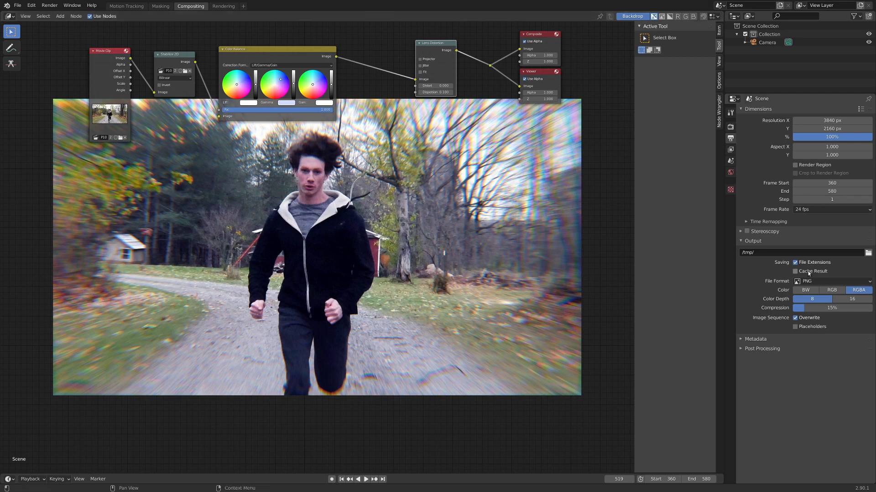
{"action": "left_click", "coordinate": [50, 6]}
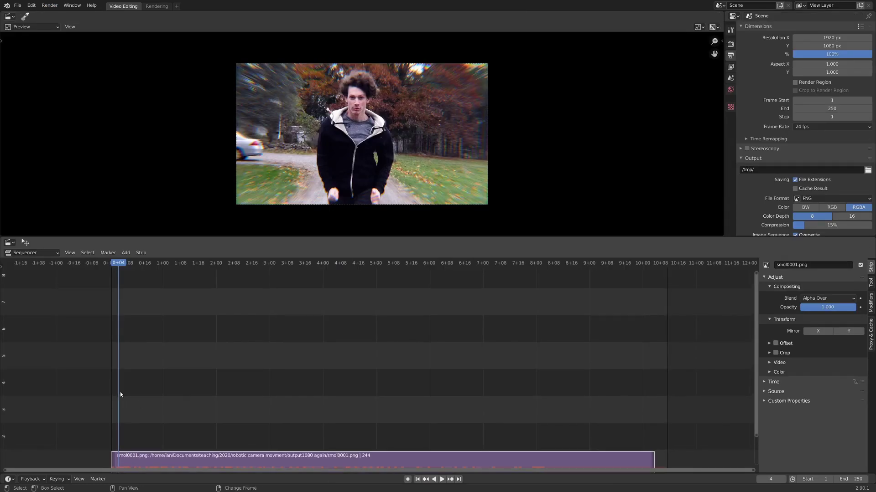
- Play the smol0001.png image-sequence strip, then scrub back to frame 93
{"action": "key", "text": "space"}
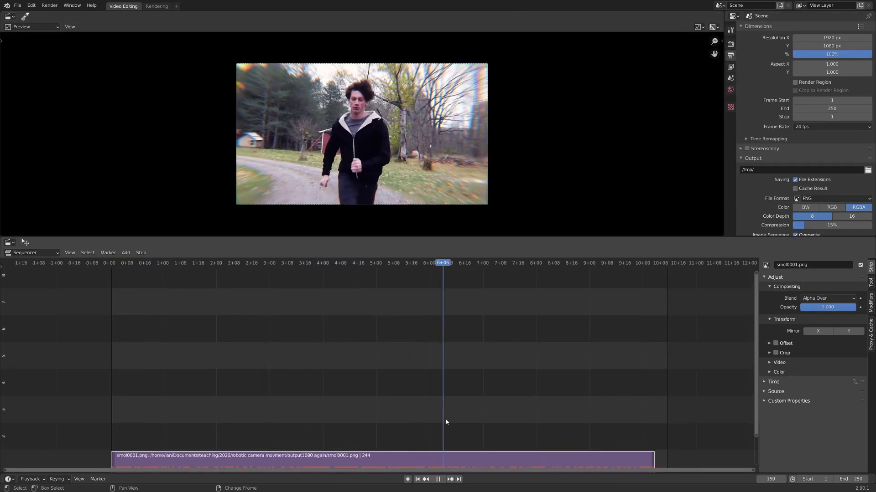
{"action": "right_click_drag", "start_coordinate": [637, 451], "coordinate": [316, 403]}
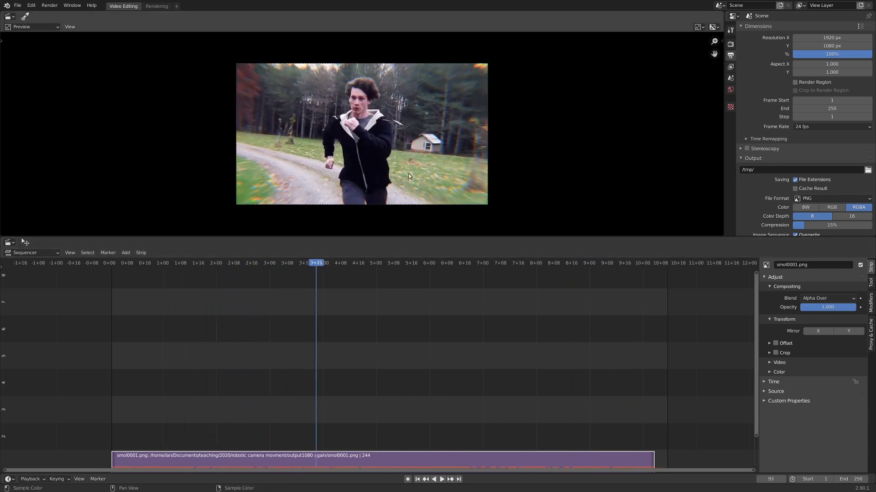